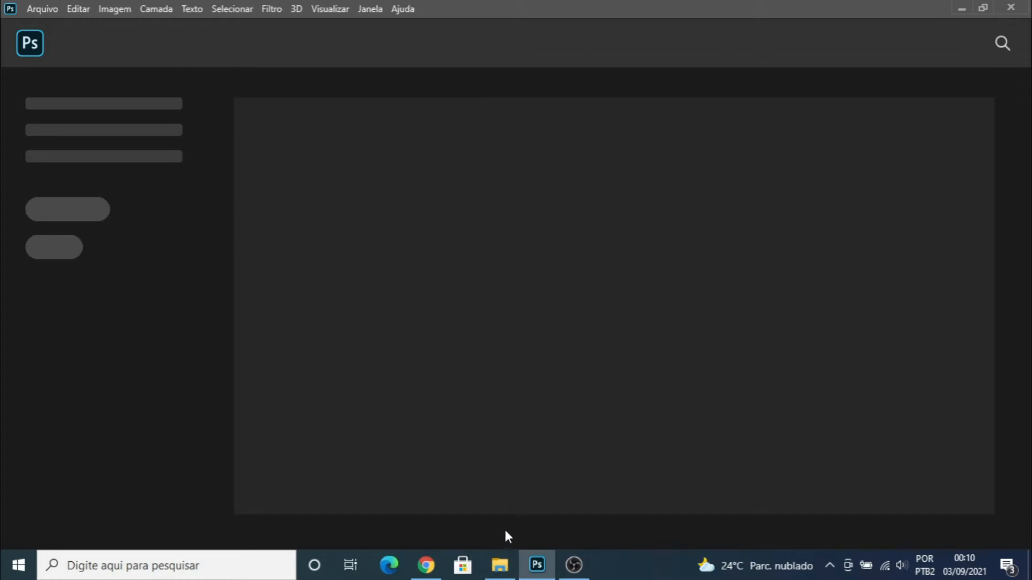
Step: Open card_21-22_ramos.png, leaving its colour profile as is, and move the player to the middle of the canvas
left_click(510, 555)
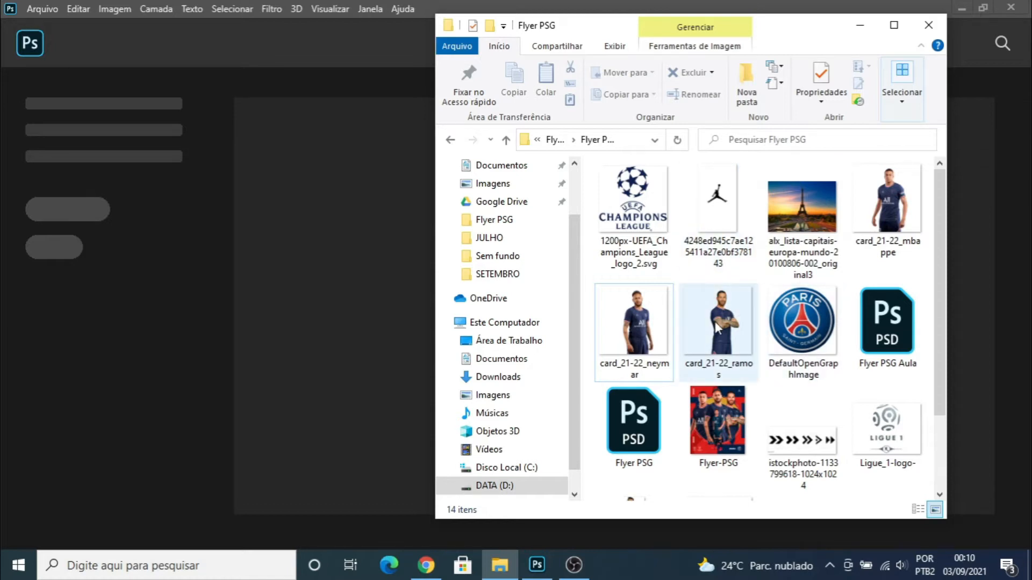
left_click_drag(734, 326, 300, 126)
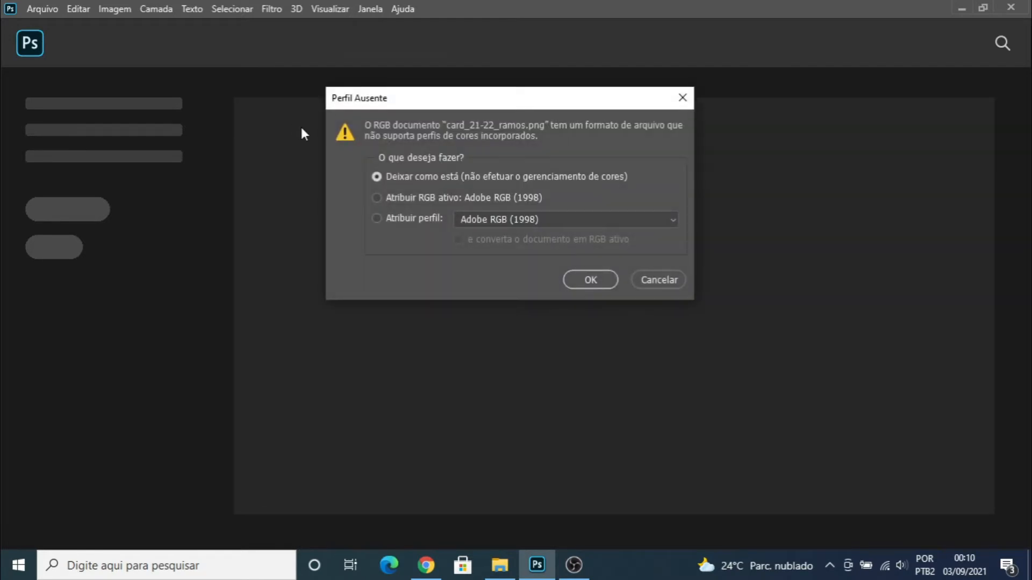
left_click(590, 280)
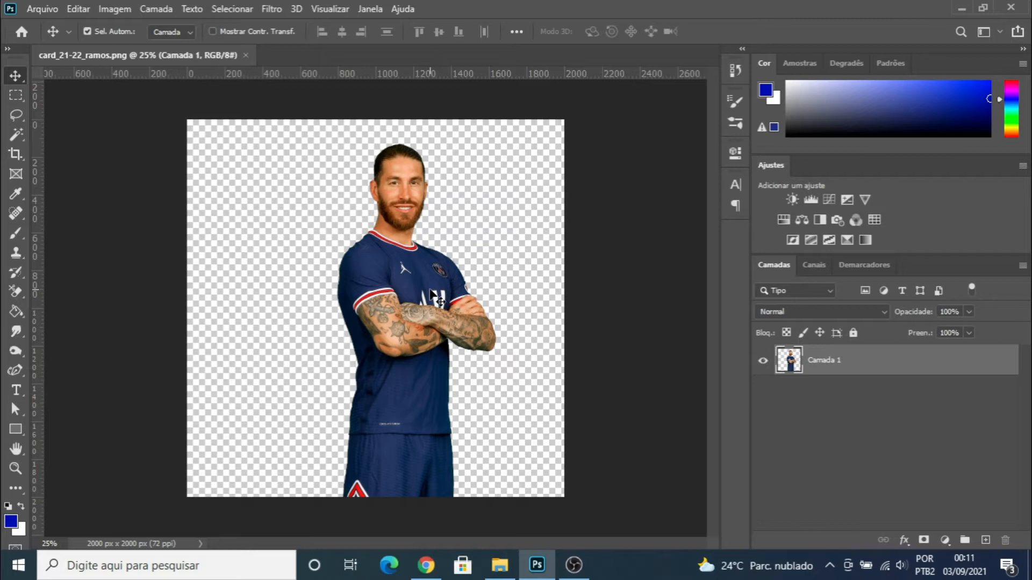
left_click_drag(432, 291, 407, 286)
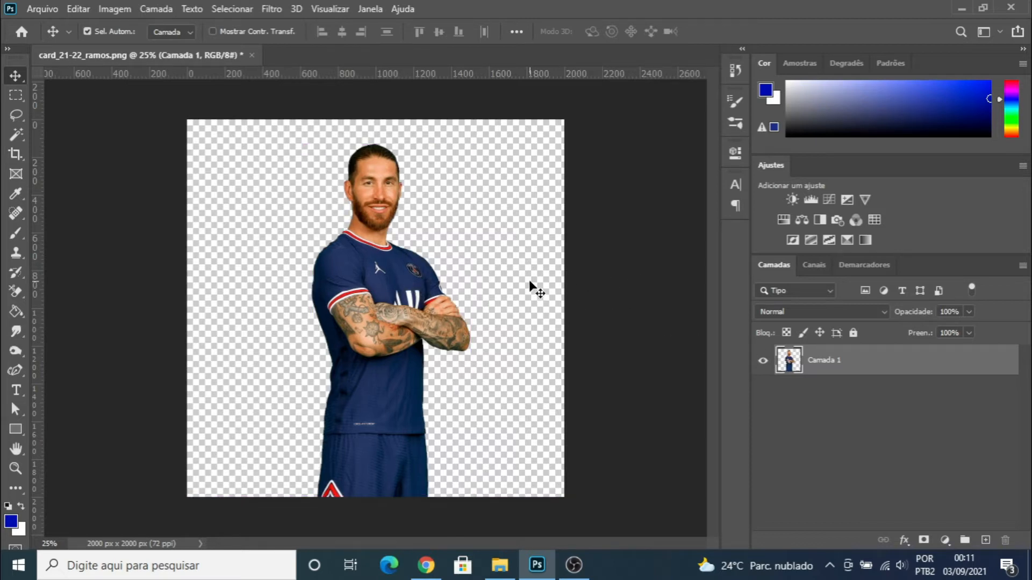
Step: Convert the player layer to a smart object and open it in the Camera Raw filter
right_click(794, 370)
left_click(877, 209)
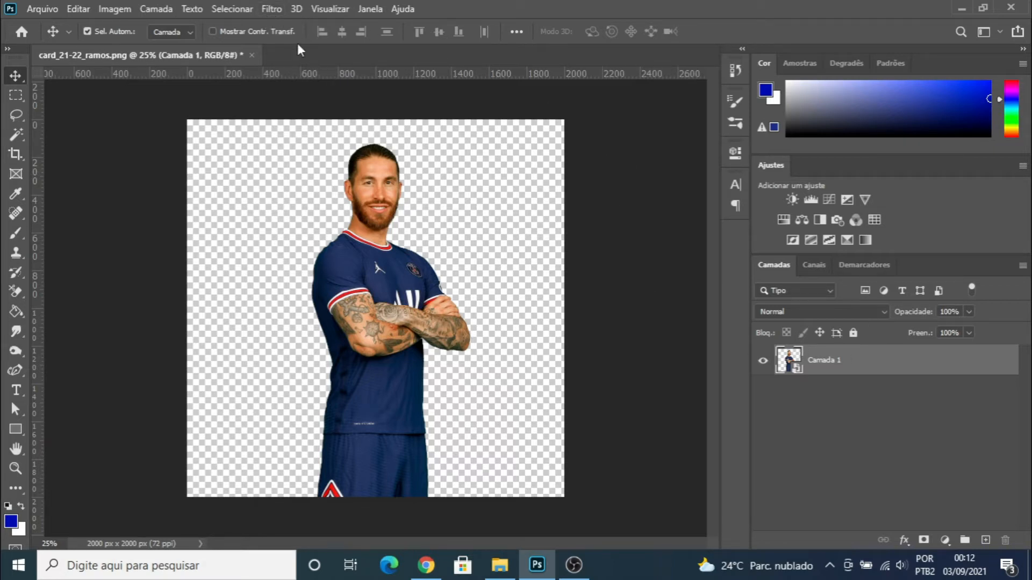
left_click(272, 9)
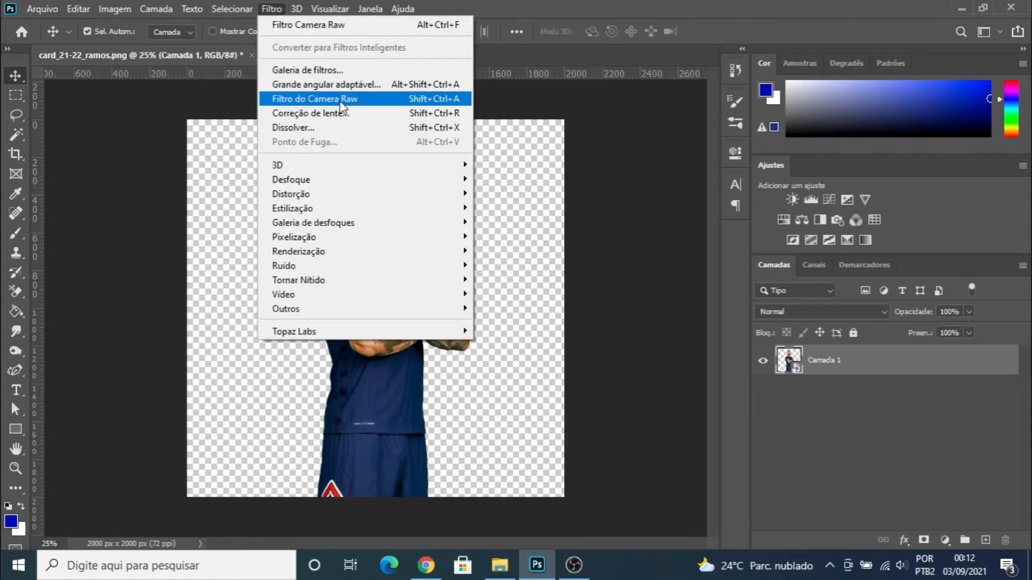
left_click(604, 151)
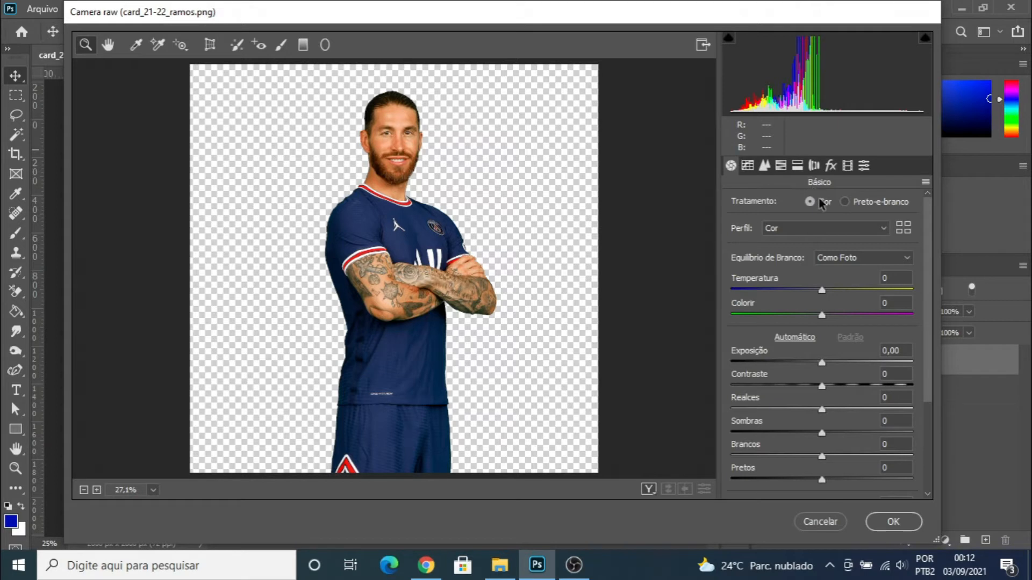
Step: Try shifting the Temperatura and Colorir white-balance values, resetting each to 0
mouse_move(822, 290)
left_mouse_down()
mouse_move(739, 291)
mouse_move(913, 280)
mouse_move(777, 287)
mouse_move(810, 290)
left_mouse_up()
double_click(808, 291)
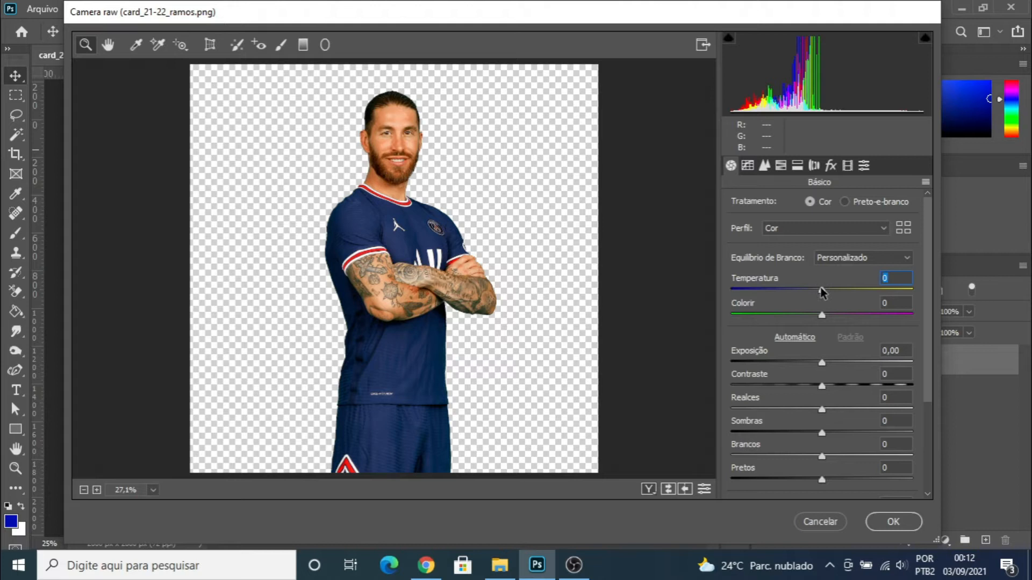
mouse_move(823, 290)
left_mouse_down()
mouse_move(790, 289)
mouse_move(824, 286)
left_mouse_up()
double_click(826, 289)
left_click_drag(819, 317, 871, 320)
double_click(871, 316)
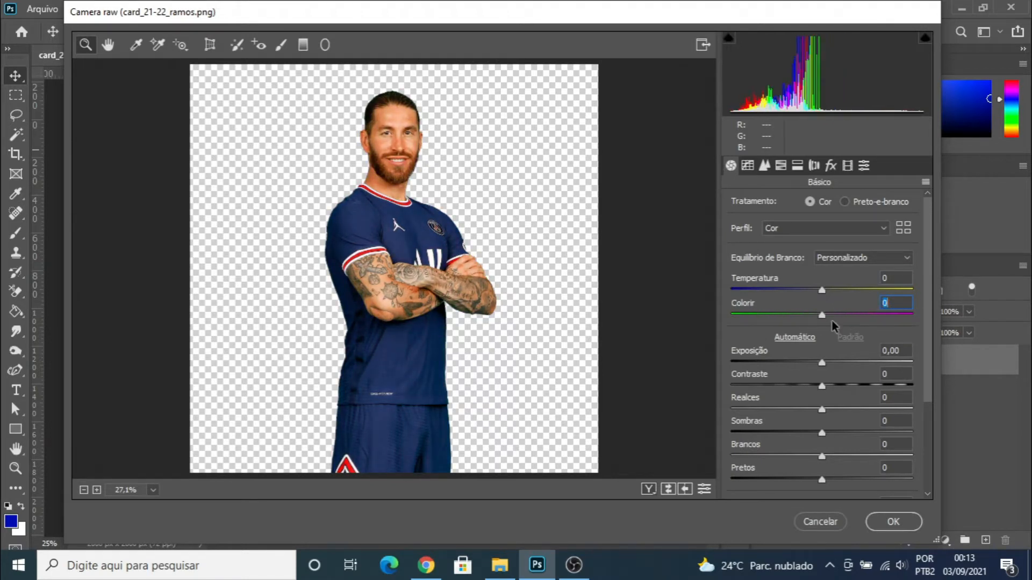
Step: Try raising Exposição to +1,90, and reset it to 0,00
scroll(826, 282, "down", 1)
scroll(772, 296, "down", 1)
scroll(770, 287, "up", 1)
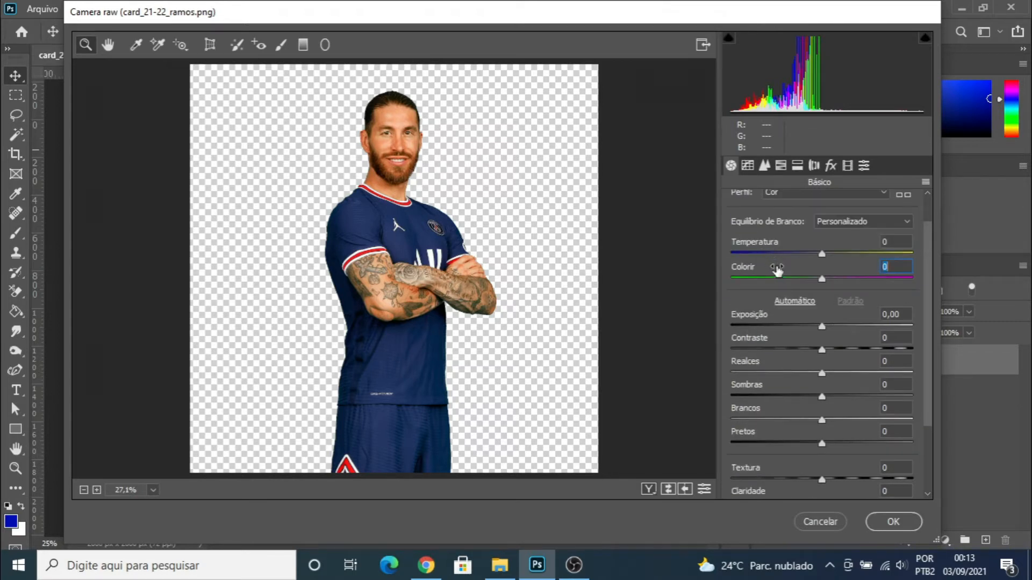
scroll(776, 299, "down", 2)
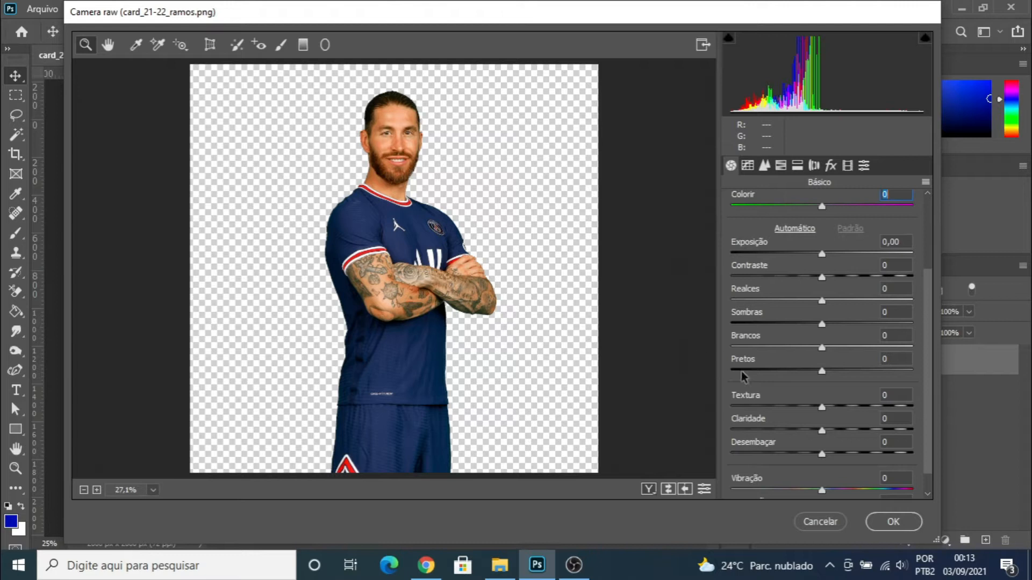
mouse_move(823, 258)
left_mouse_down()
mouse_move(849, 258)
mouse_move(824, 261)
left_mouse_up()
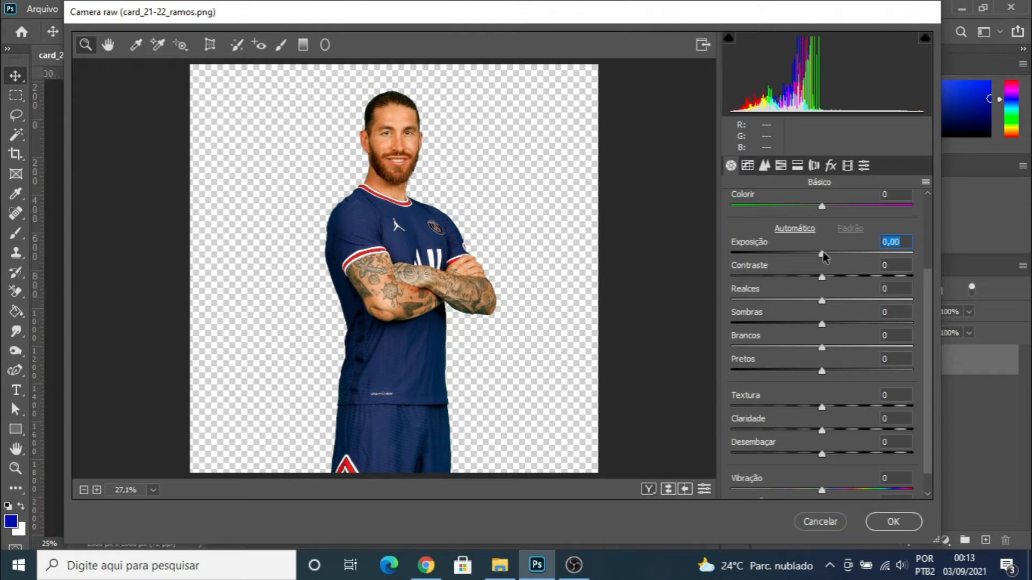
left_click_drag(824, 260, 860, 245)
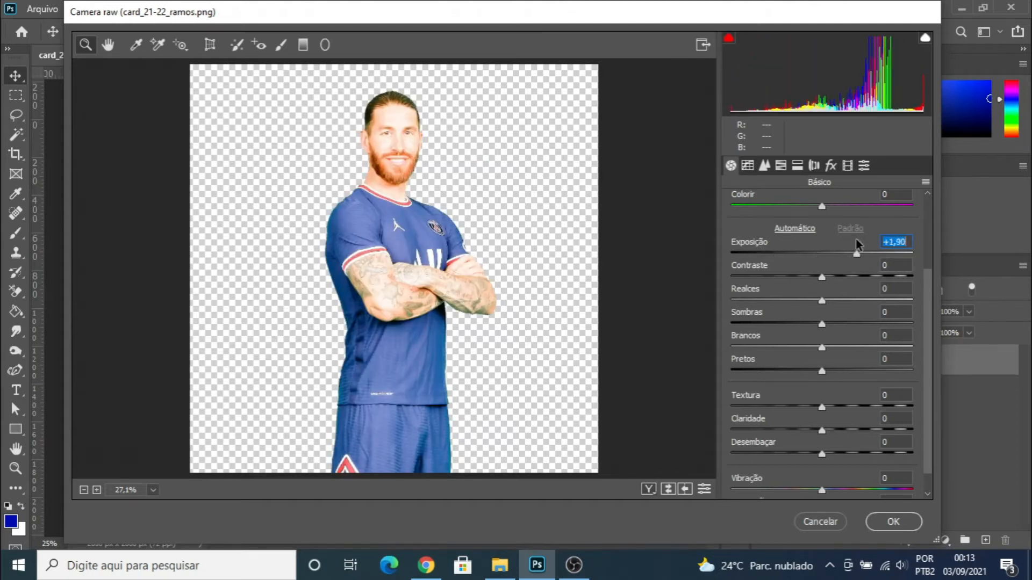
double_click(858, 253)
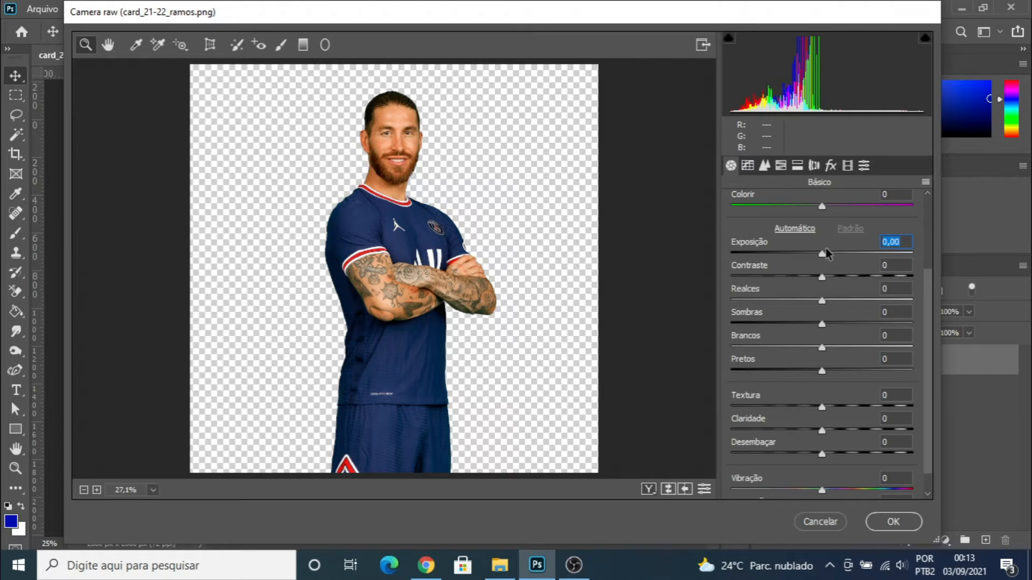
Step: Try Exposição at +0,60 and +2,65 on the player photo, and reset it to 0,00
mouse_move(825, 250)
left_mouse_down()
mouse_move(842, 249)
mouse_move(799, 250)
mouse_move(867, 243)
mouse_move(825, 249)
left_mouse_up()
mouse_move(823, 255)
left_mouse_down()
mouse_move(851, 250)
mouse_move(833, 258)
left_mouse_up()
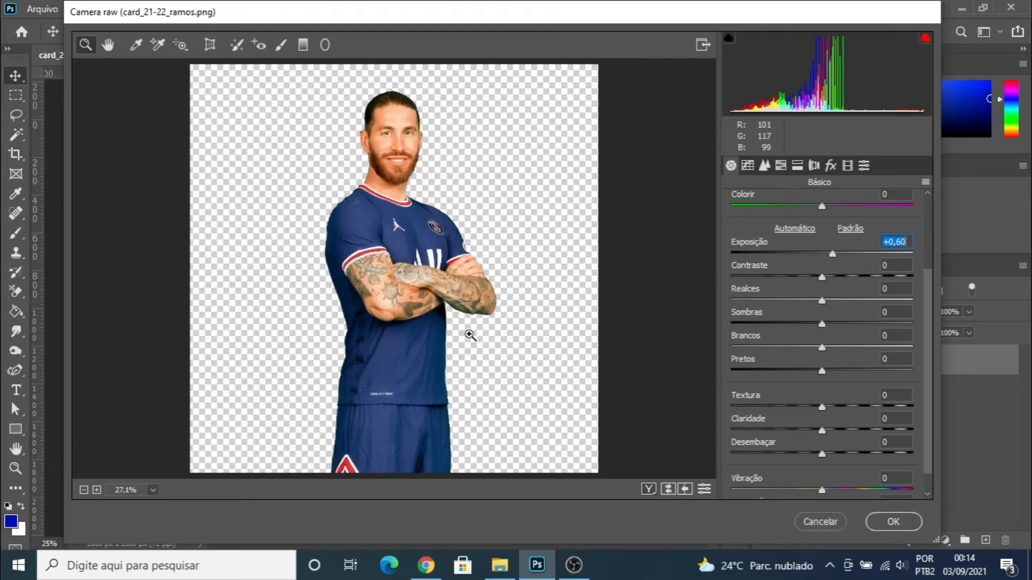
key("alt")
left_click_drag(835, 255, 870, 249)
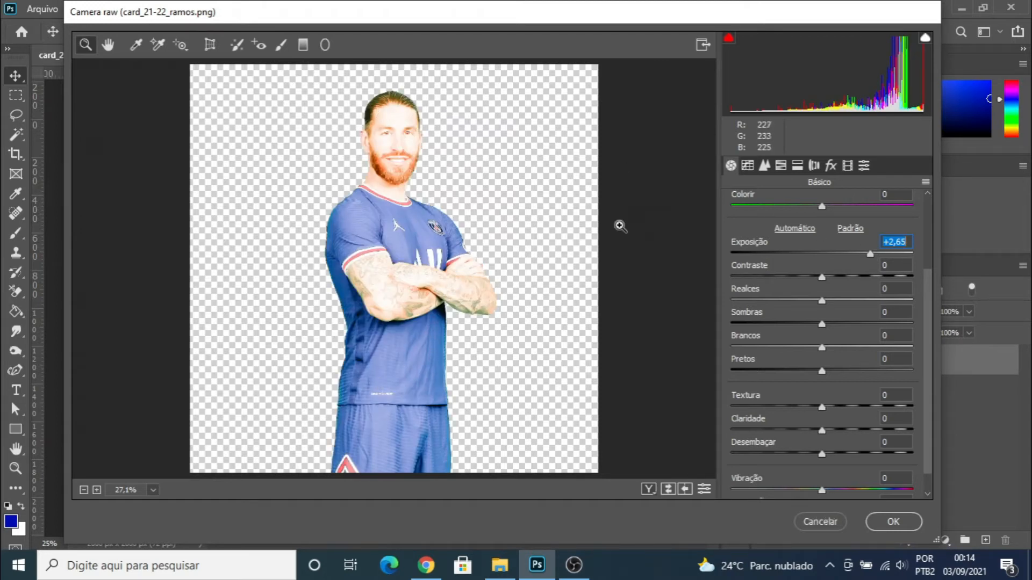
double_click(869, 253)
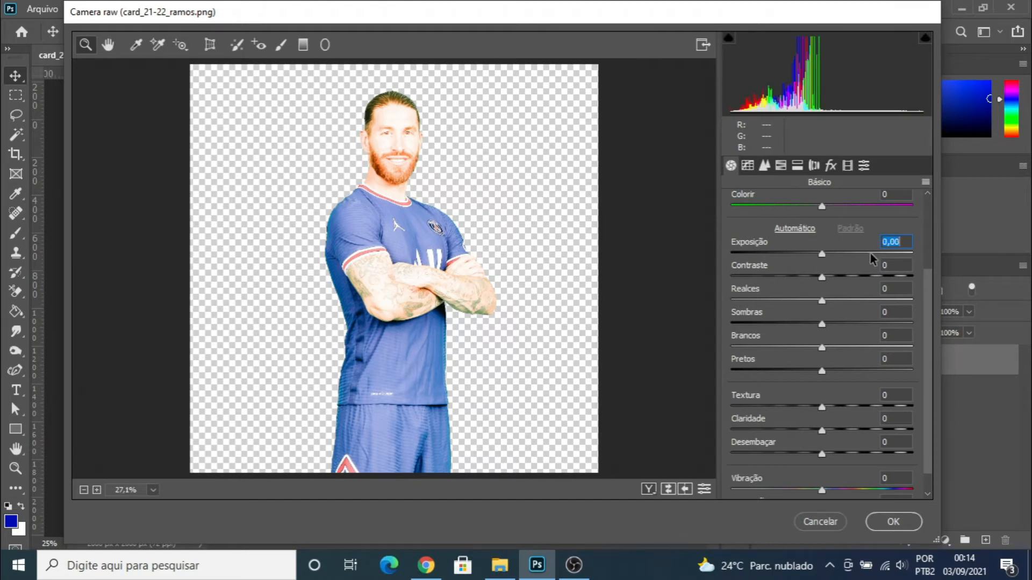
Step: Try brightening and darkening with Exposição and lowering Realces to -26, resetting both values to 0
left_click_drag(819, 257, 843, 253)
double_click(843, 252)
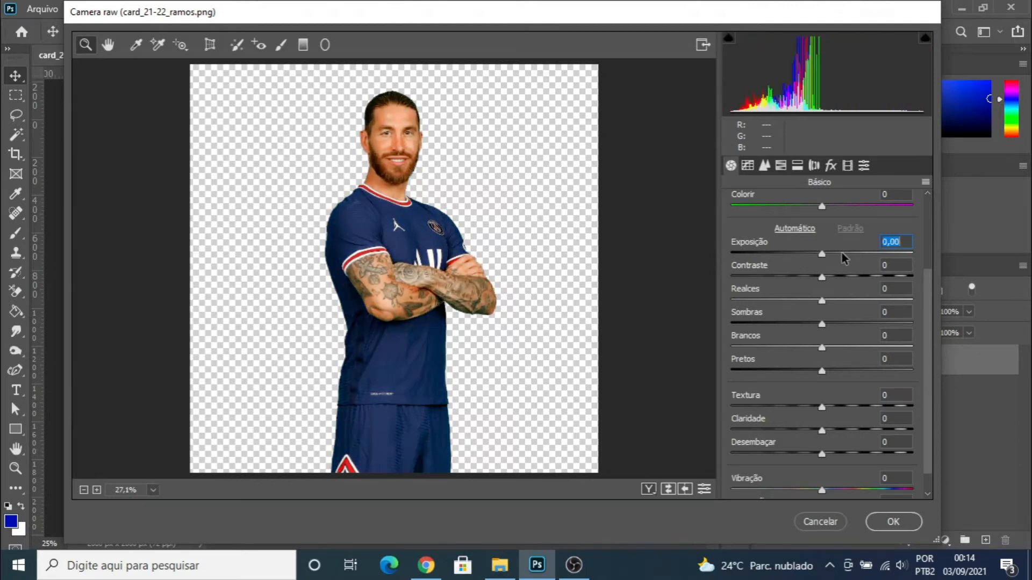
left_click_drag(823, 258, 804, 297)
double_click(814, 257)
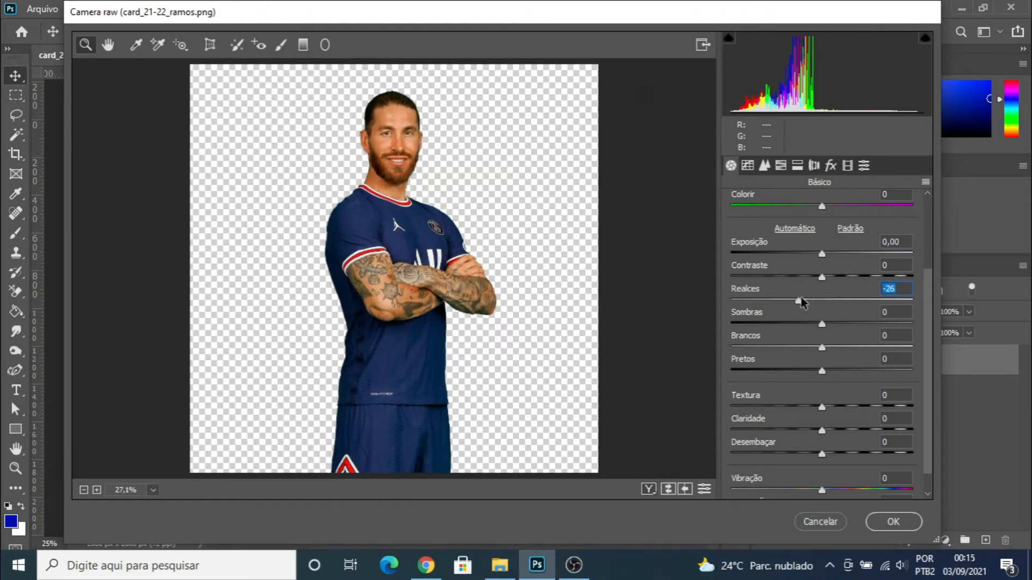
double_click(802, 299)
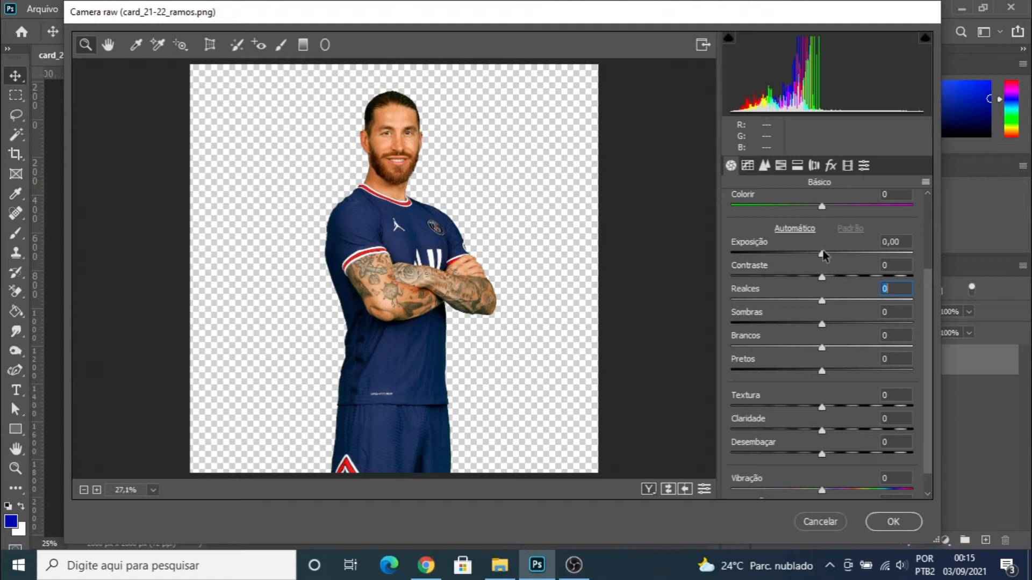
Step: Try Exposição boosts including +1,45, +2,40 and +0,40, resetting it to 0,00 after each one
key("alt")
left_click_drag(822, 255, 853, 255)
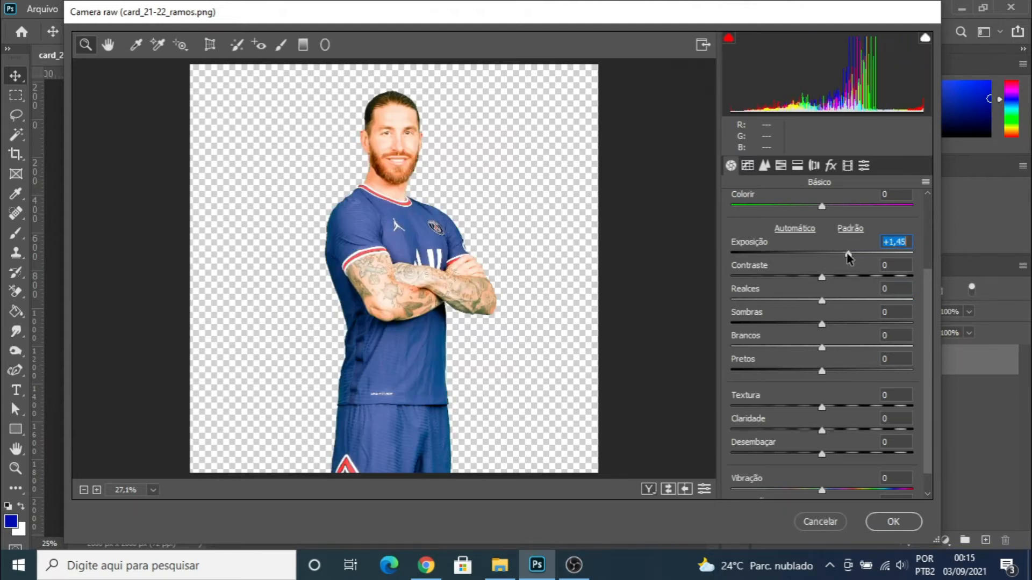
double_click(851, 255)
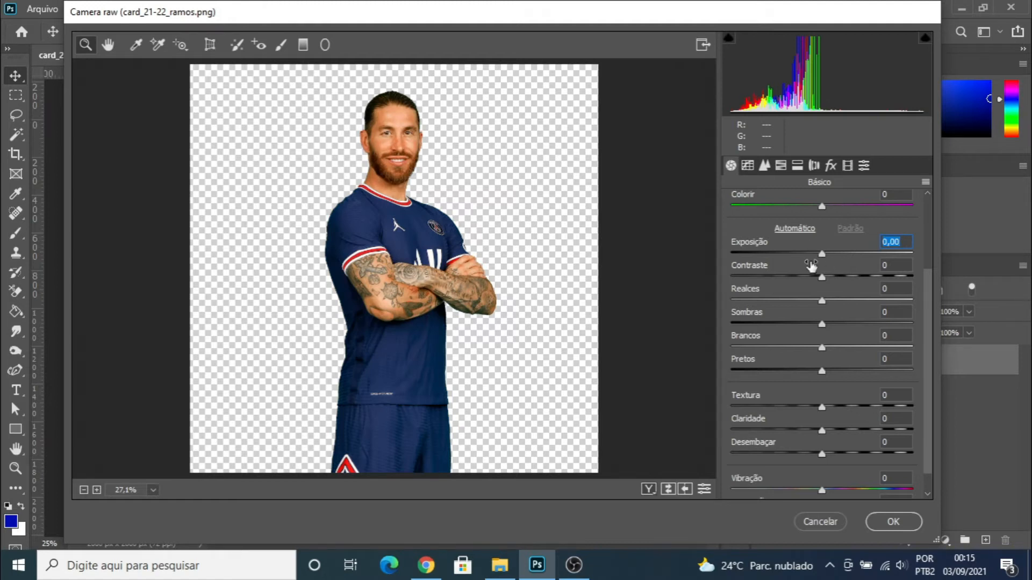
left_click_drag(822, 254, 865, 255)
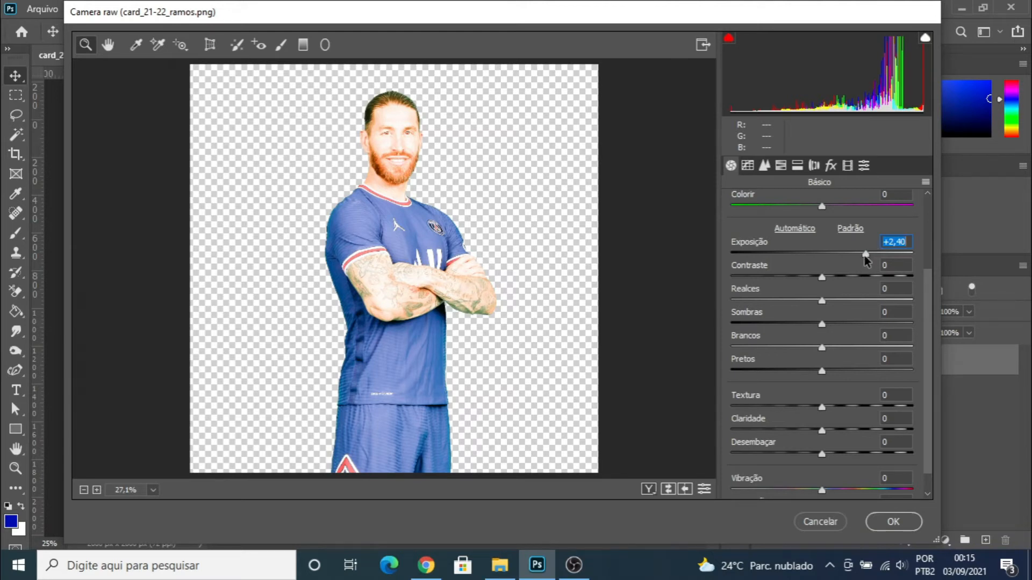
double_click(866, 253)
left_click_drag(822, 254, 878, 254)
double_click(879, 254)
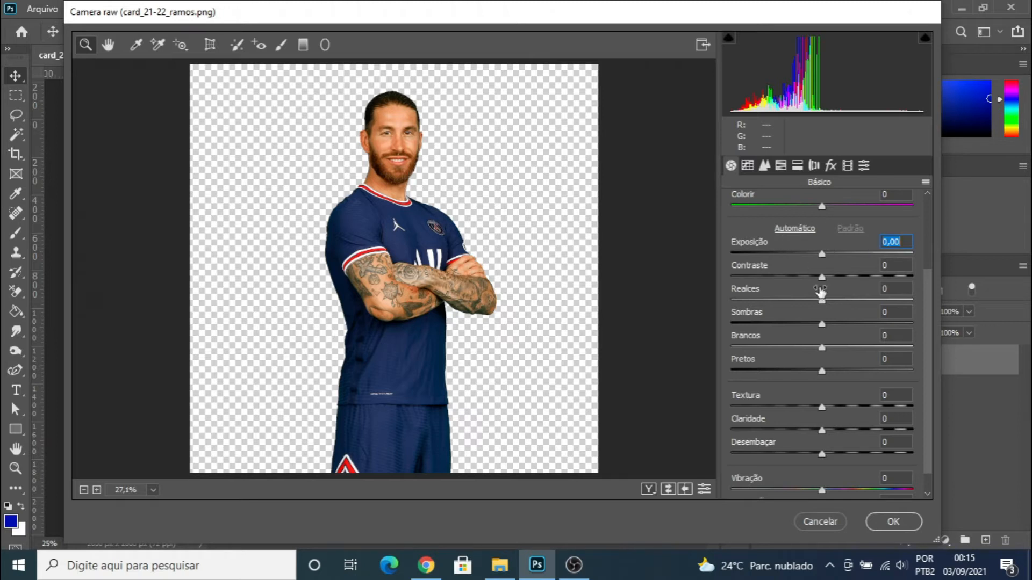
mouse_move(820, 251)
left_mouse_down()
mouse_move(838, 258)
mouse_move(829, 257)
left_mouse_up()
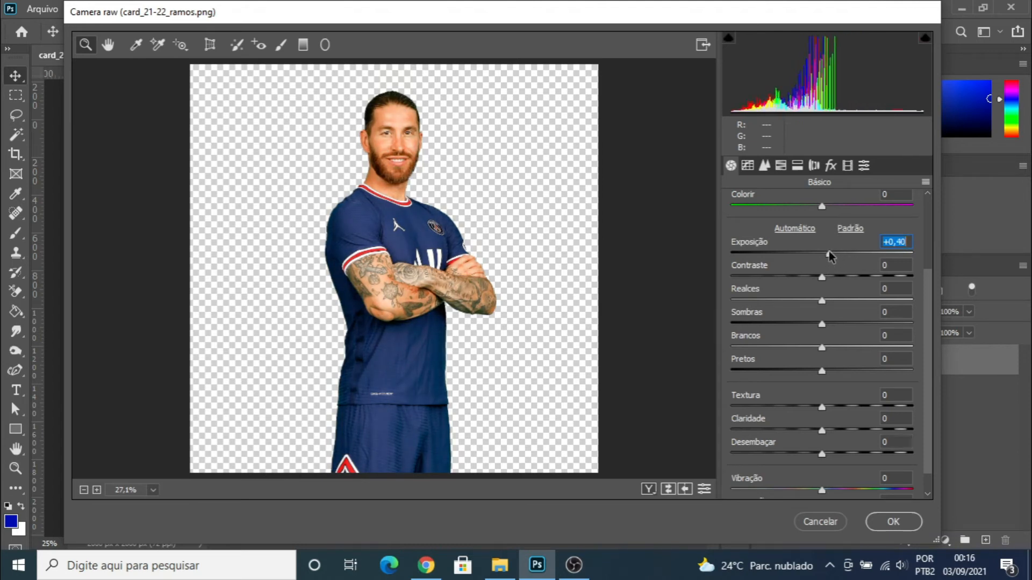
double_click(829, 250)
Step: Try increasing Contraste on the player photo twice, resetting it to 0 each time
left_click_drag(823, 279, 846, 279)
double_click(847, 277)
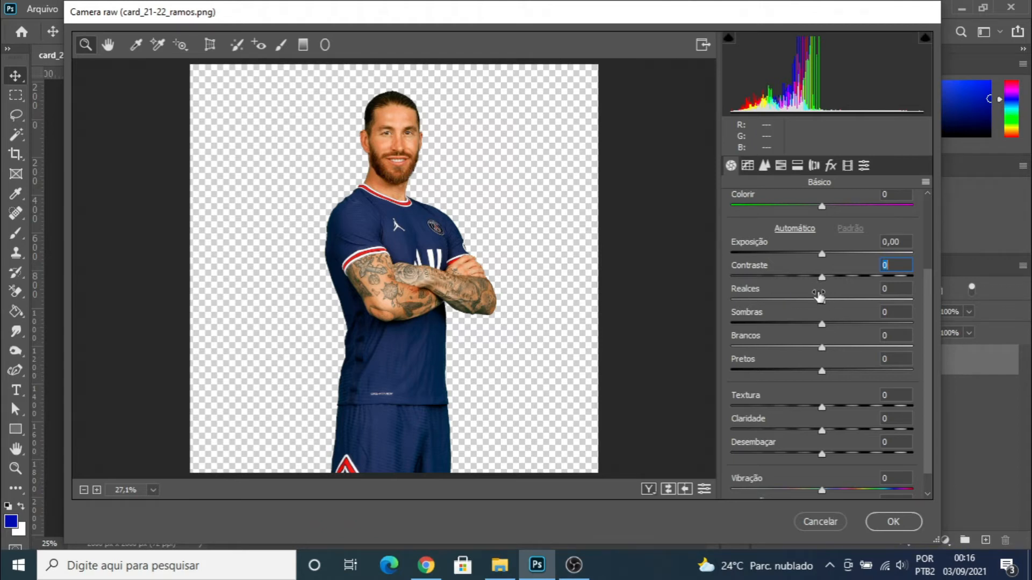
mouse_move(822, 274)
left_mouse_down()
mouse_move(871, 280)
mouse_move(850, 270)
mouse_move(834, 278)
left_mouse_up()
double_click(846, 273)
Step: Try Realces at +100 and at a strongly negative value, and Sombras at -35, resetting both to 0
left_click_drag(825, 298, 924, 303)
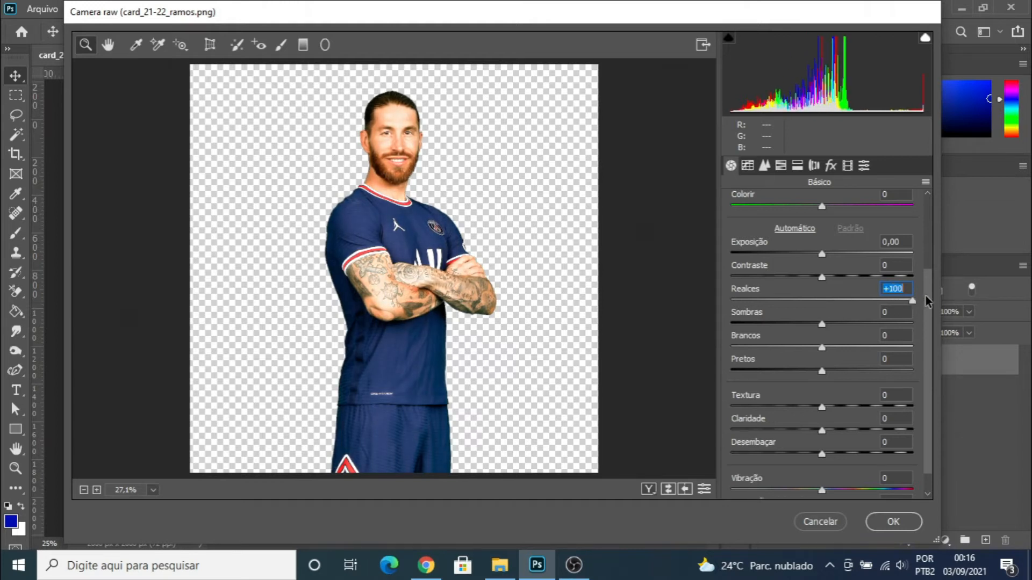
left_click_drag(919, 302, 767, 303)
double_click(767, 301)
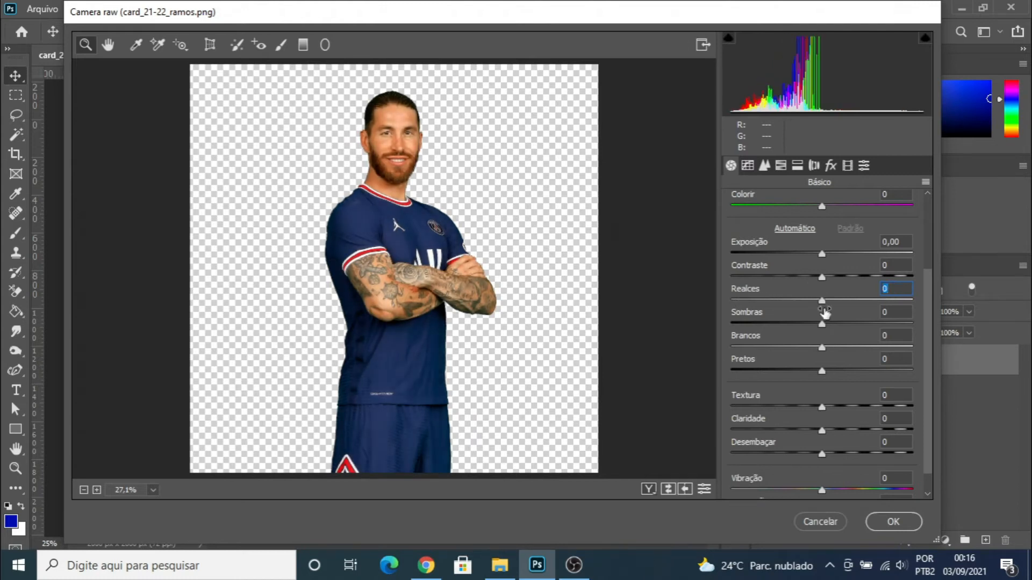
left_click_drag(824, 321, 792, 321)
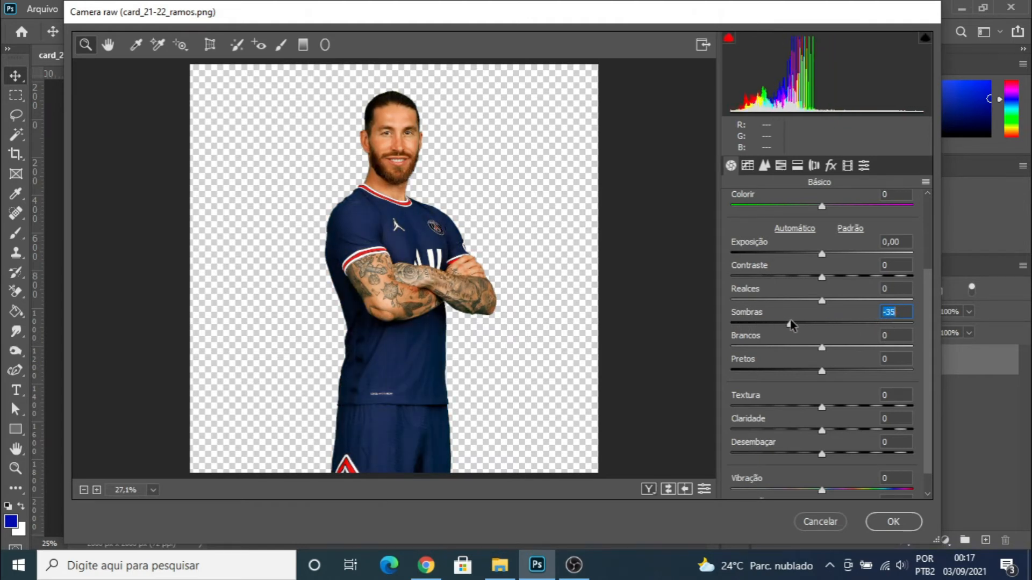
double_click(790, 323)
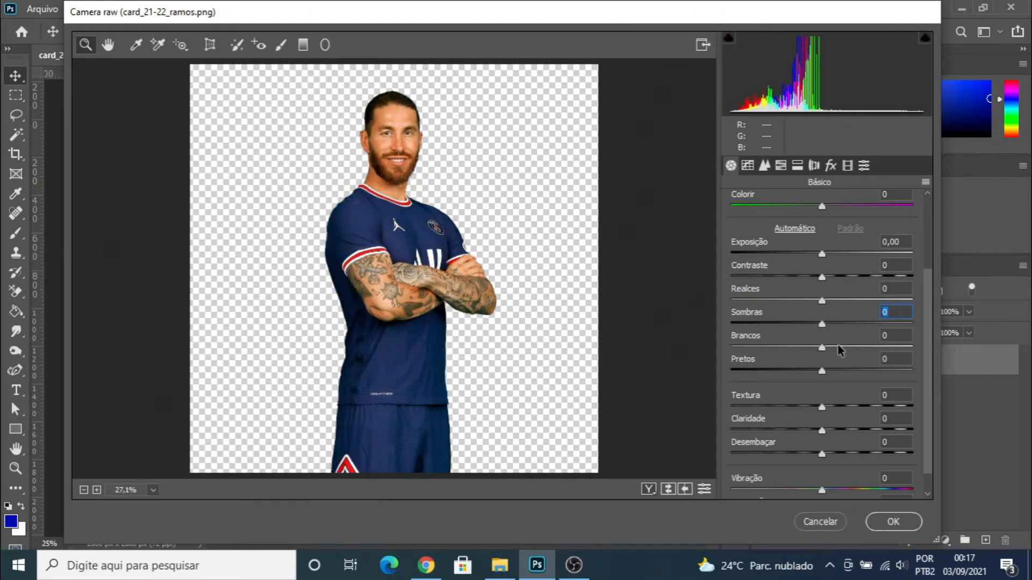
Step: Try lowering Brancos and raising Pretos to +18, resetting both to 0
left_click_drag(825, 346, 731, 350)
double_click(731, 348)
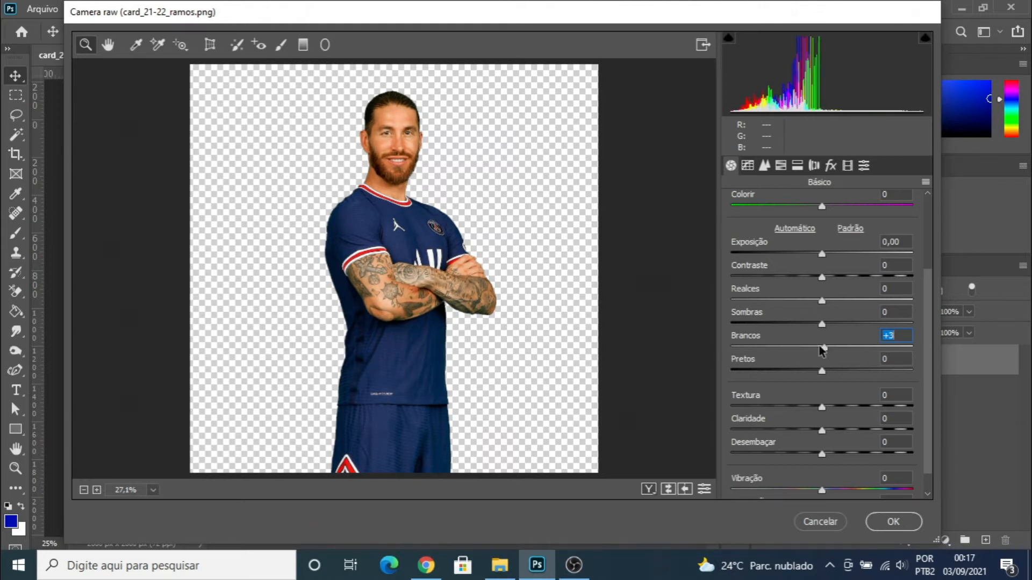
mouse_move(822, 371)
left_mouse_down()
mouse_move(750, 373)
mouse_move(828, 378)
left_mouse_up()
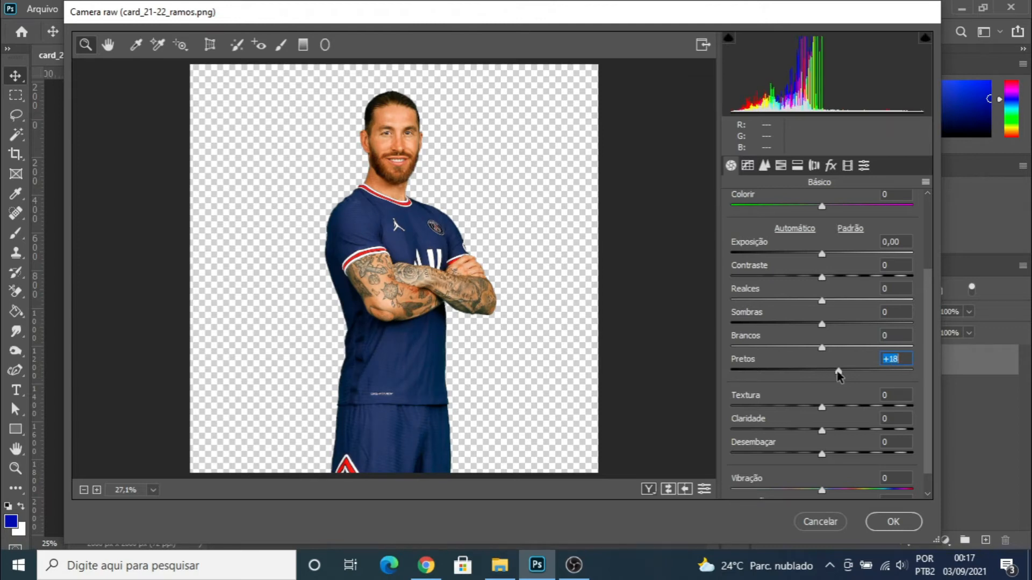
double_click(839, 372)
left_click_drag(827, 374, 869, 375)
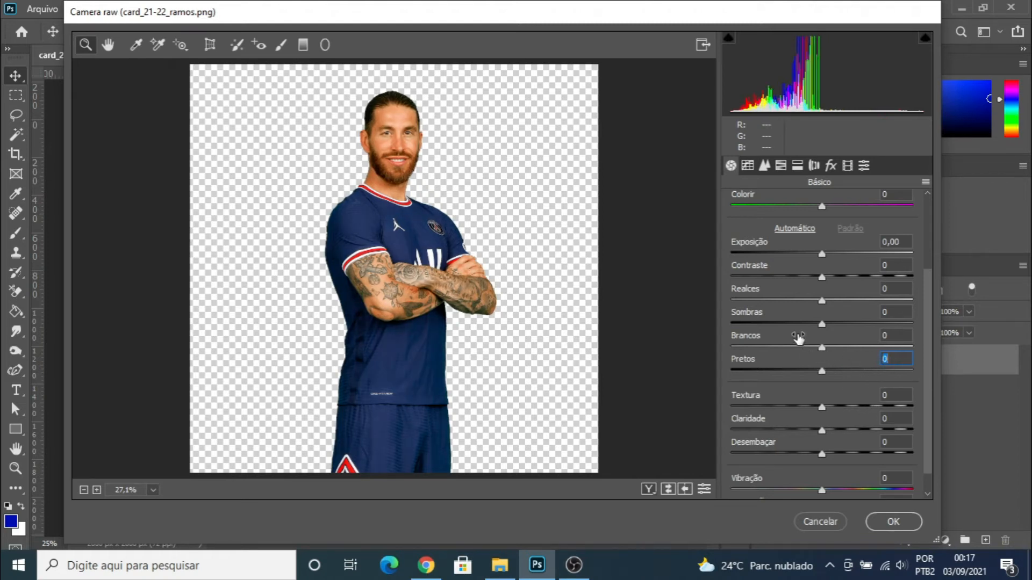
Step: Zoom in on the player's face and raise Textura to +96
scroll(790, 354, "down", 1)
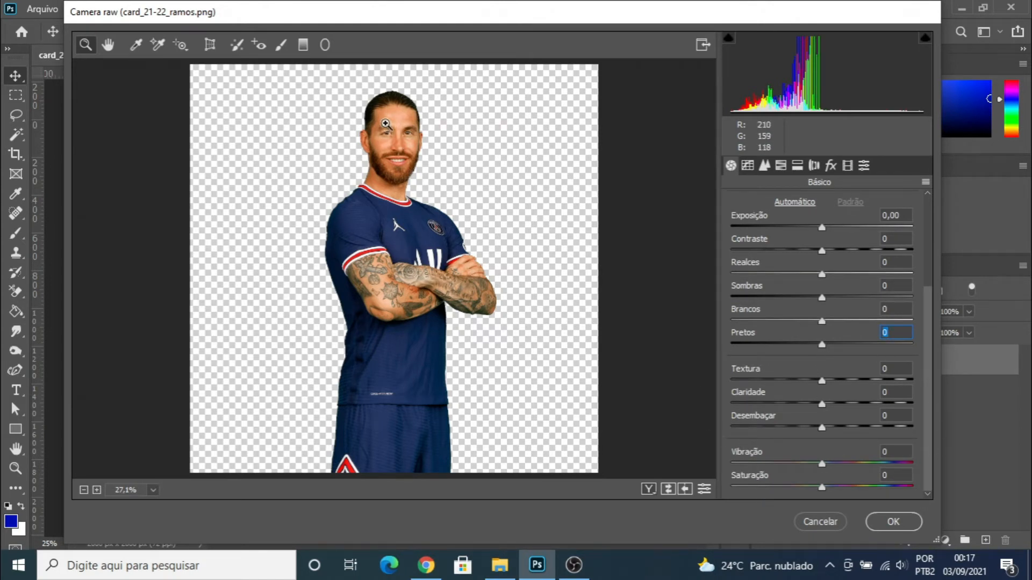
left_click(434, 167)
left_click(434, 167)
left_click_drag(823, 380, 909, 381)
left_click_drag(411, 181, 449, 176)
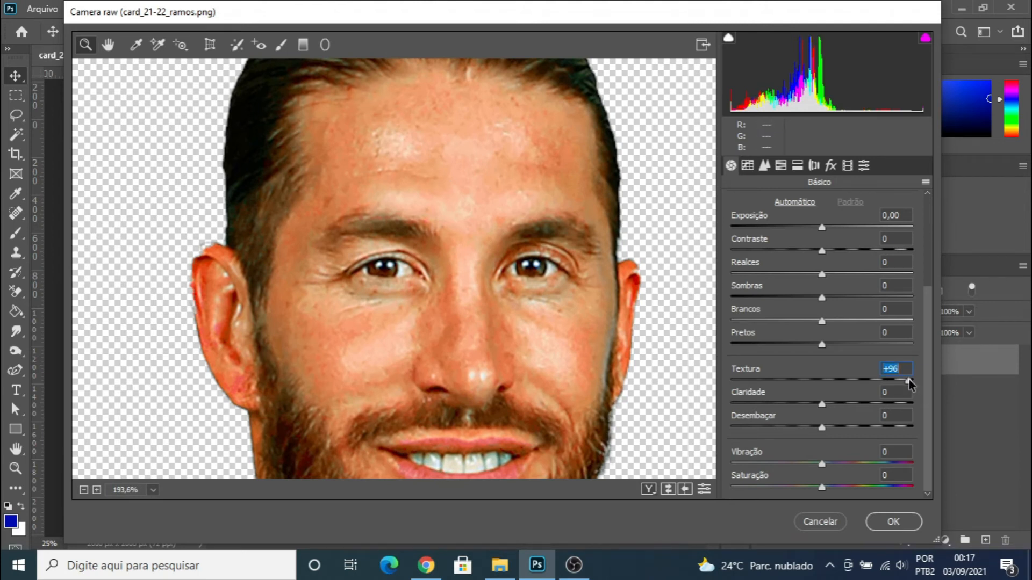
Step: Try Textura at +23 and a change to Claridade, resetting both to 0
double_click(909, 383)
mouse_move(824, 384)
left_mouse_down()
mouse_move(864, 380)
mouse_move(843, 384)
left_mouse_up()
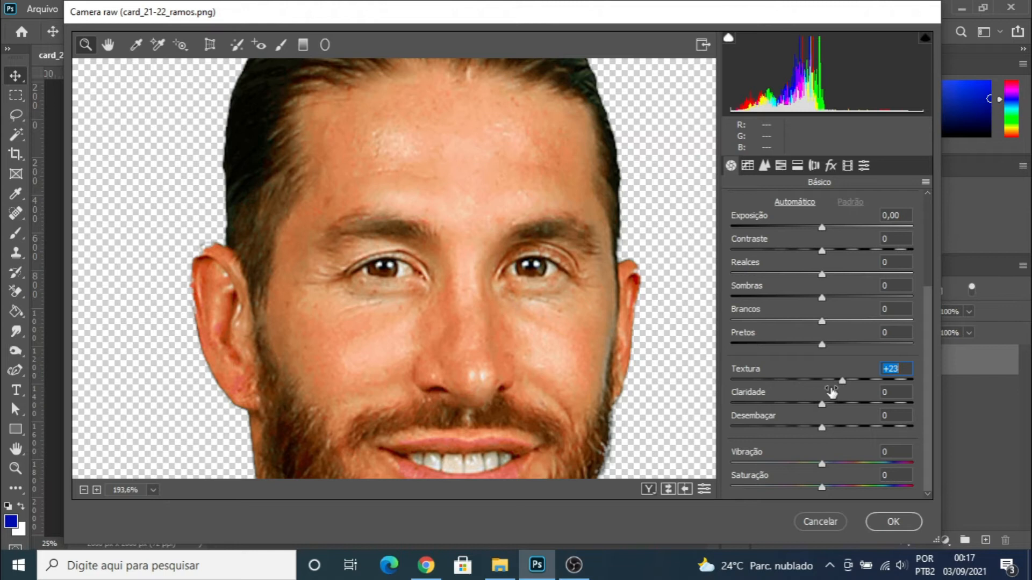
mouse_move(813, 395)
left_mouse_down()
mouse_move(838, 401)
mouse_move(800, 400)
mouse_move(825, 400)
left_mouse_up()
double_click(827, 402)
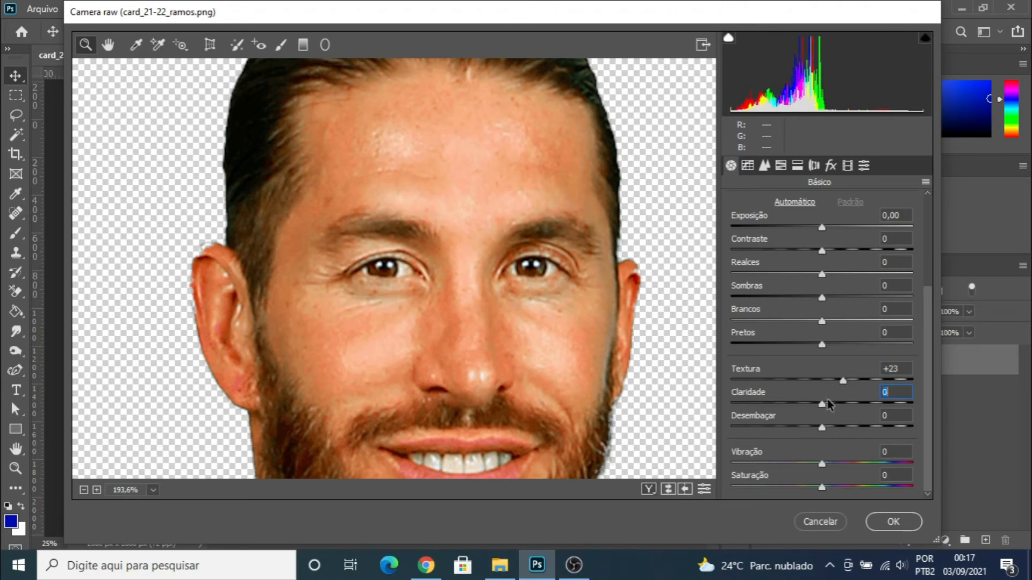
double_click(842, 381)
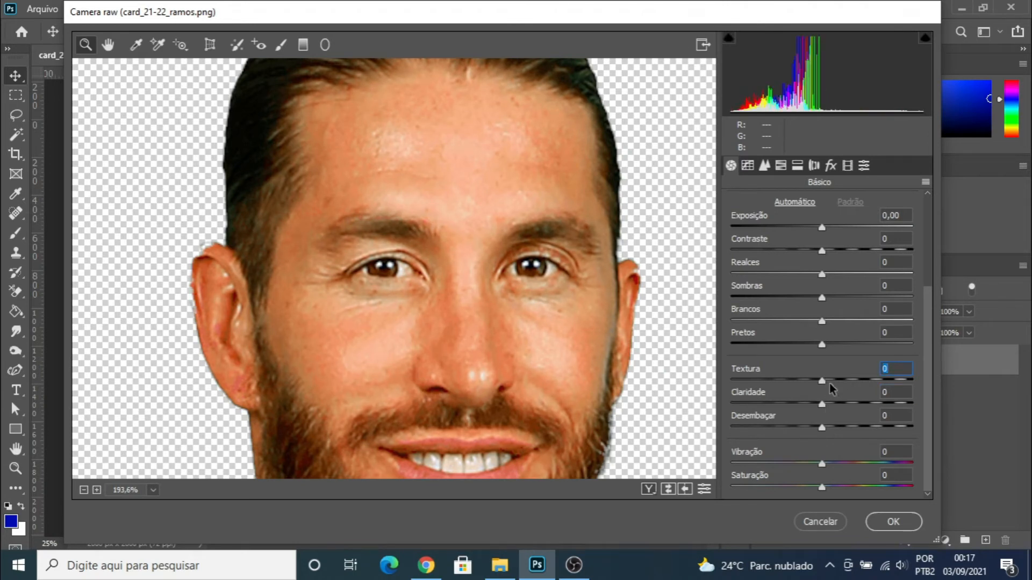
Step: Set Textura to +22 and Claridade to +56, and check the effect on the whole player
left_click_drag(827, 384, 872, 404)
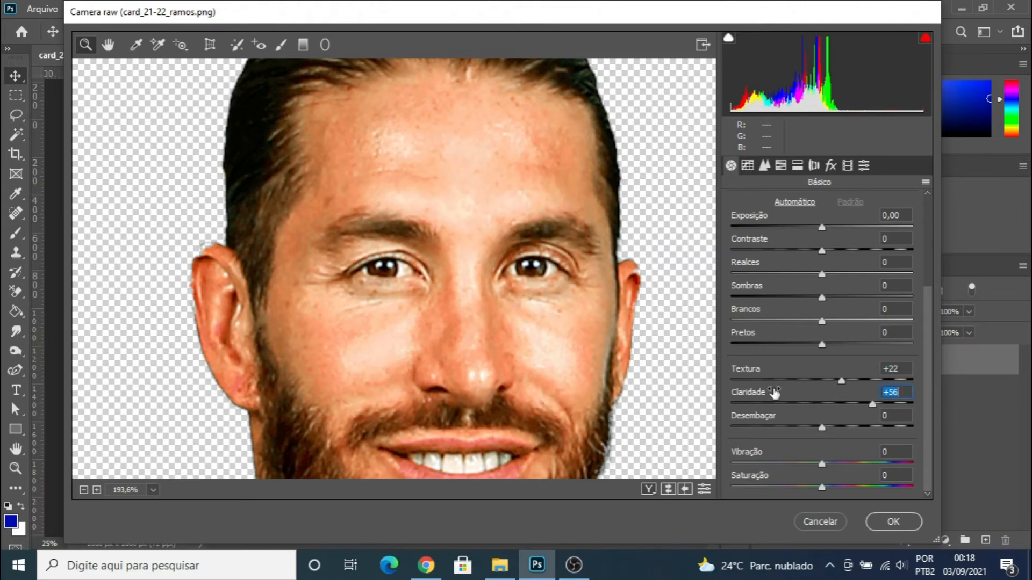
key("ctrl+0")
scroll(481, 348, "up", 1)
scroll(509, 371, "down", 5)
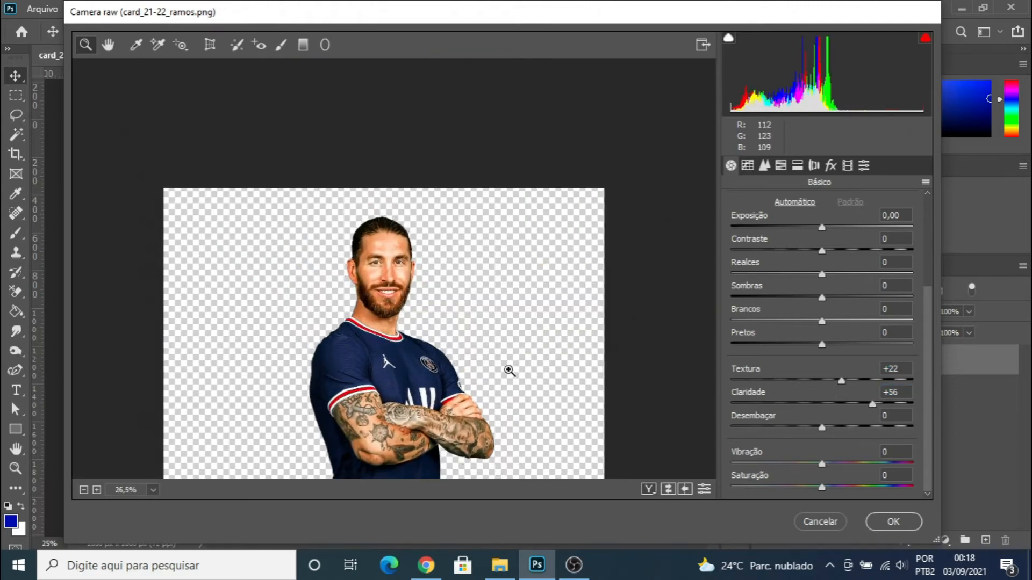
scroll(381, 391, "up", 2)
scroll(381, 392, "up", 3)
scroll(390, 406, "down", 2)
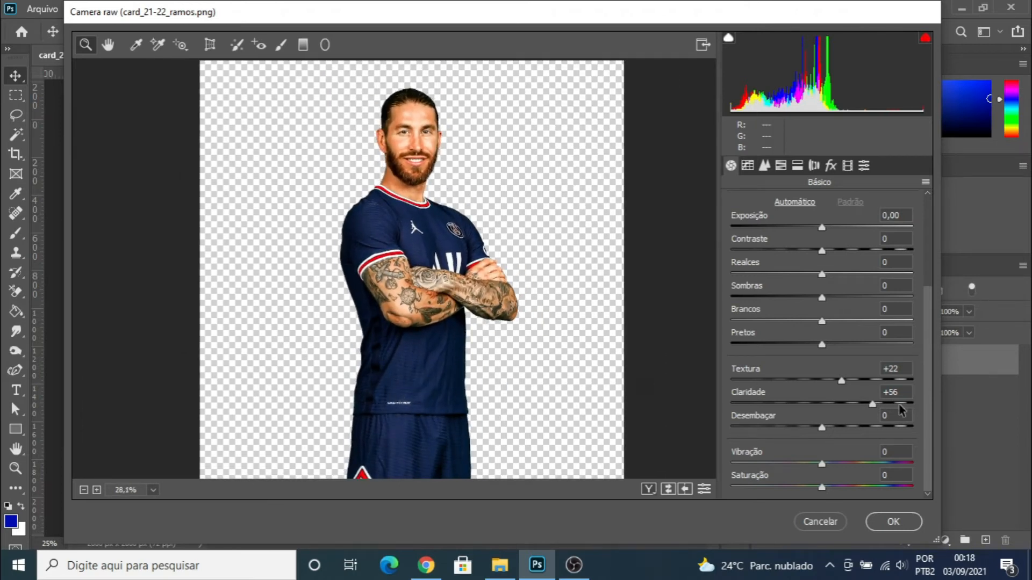
Step: Set Claridade to +48 and try Desembaçar at +22, resetting Desembaçar to 0
left_click_drag(871, 403, 839, 432)
double_click(856, 429)
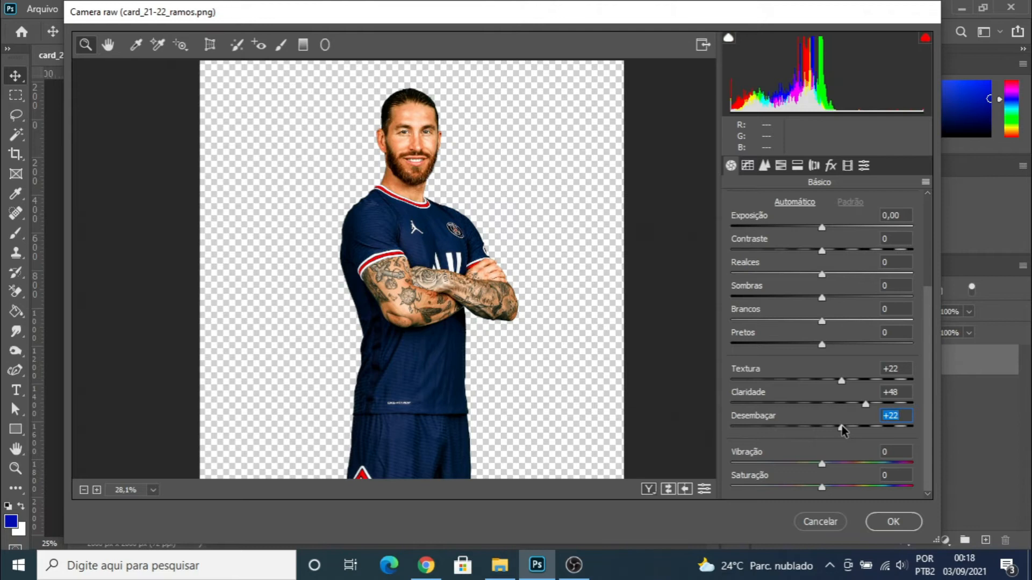
double_click(840, 427)
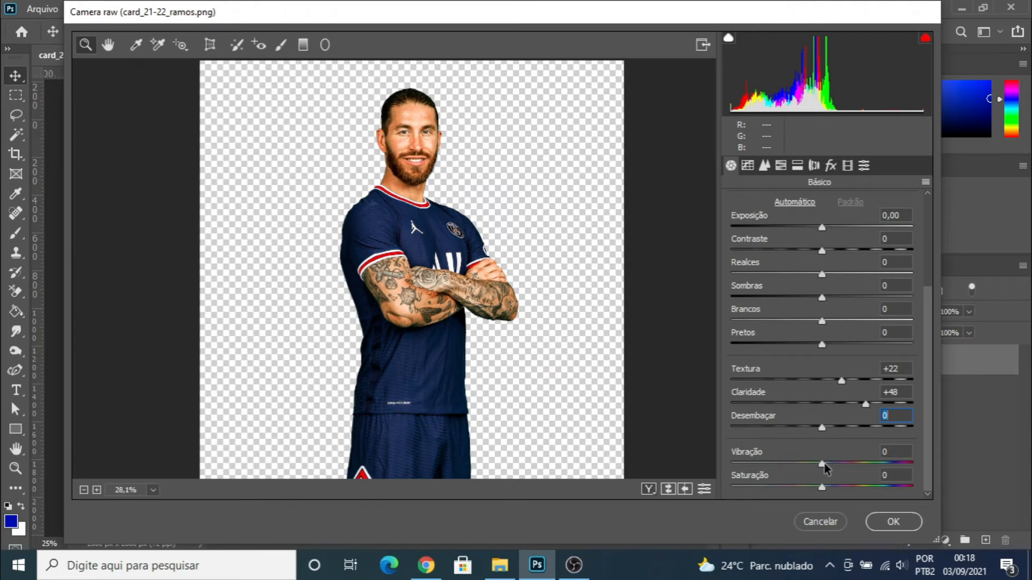
Step: Try raising Vibração and setting Saturação to +47, resetting both to 0
left_click_drag(822, 466, 937, 459)
type("0")
left_click_drag(822, 490, 864, 486)
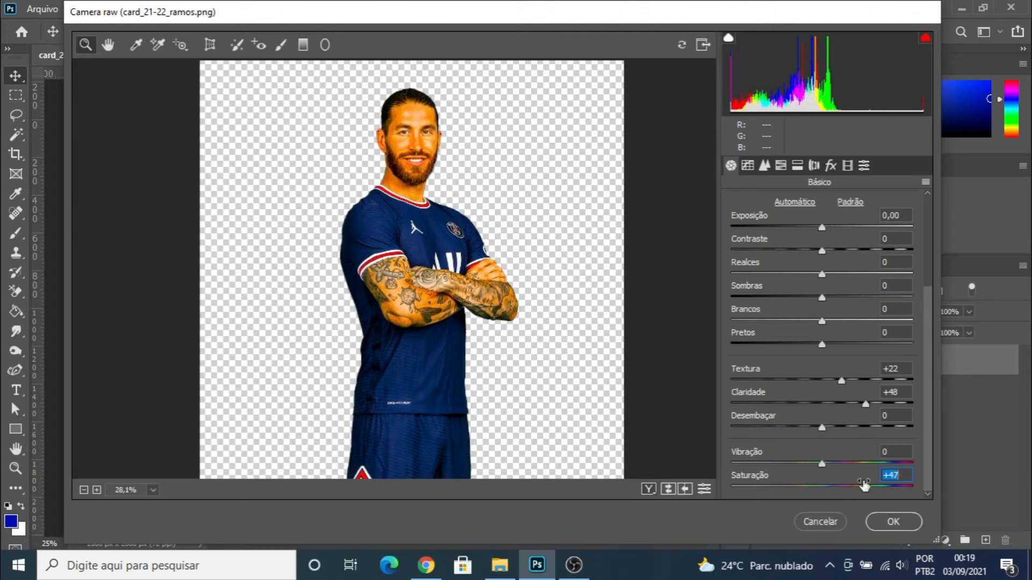
double_click(864, 485)
scroll(839, 427, "up", 5)
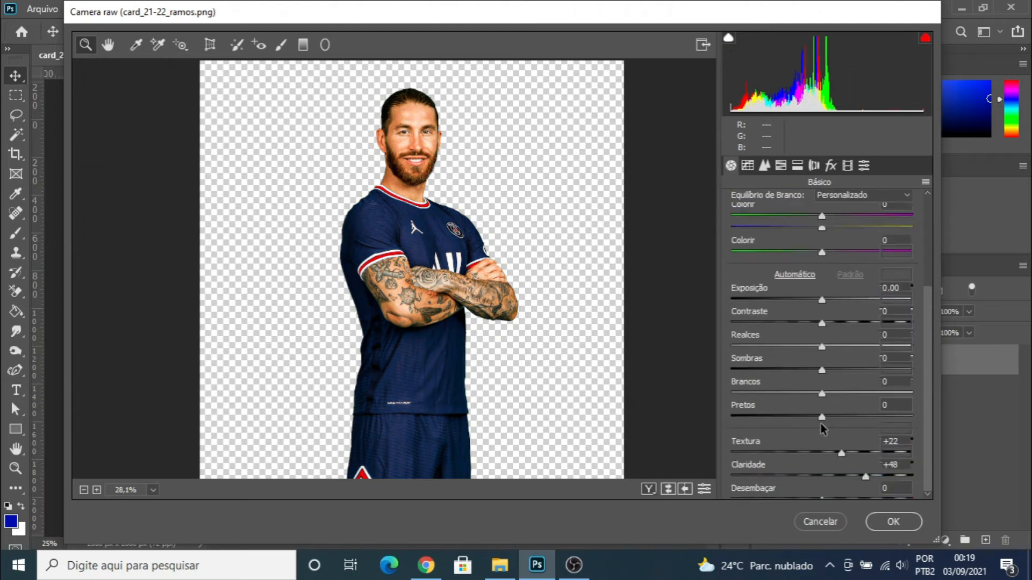
scroll(673, 342, "up", 1)
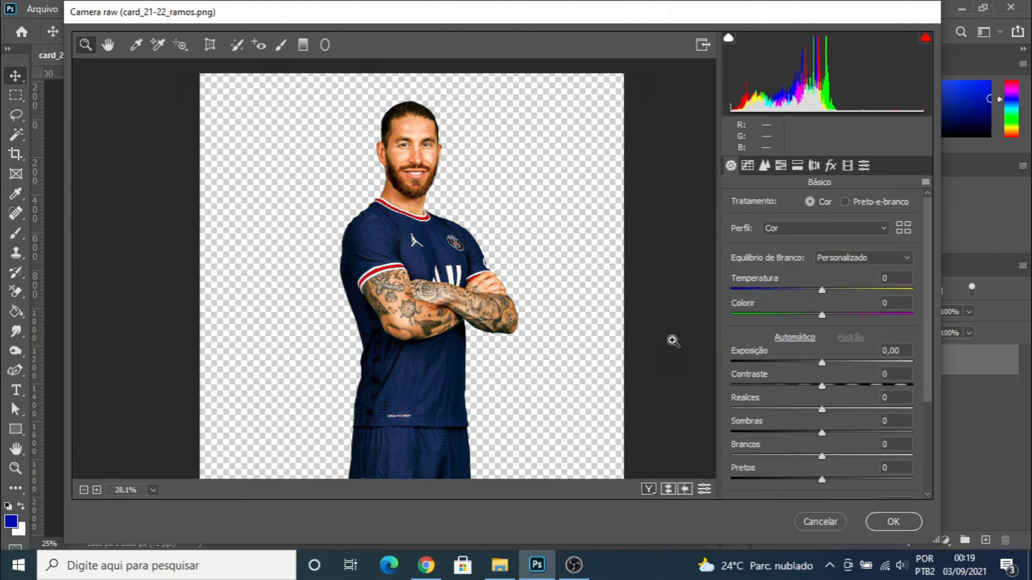
Step: Add five evenly spread points along the RGB point tone curve
left_click(747, 168)
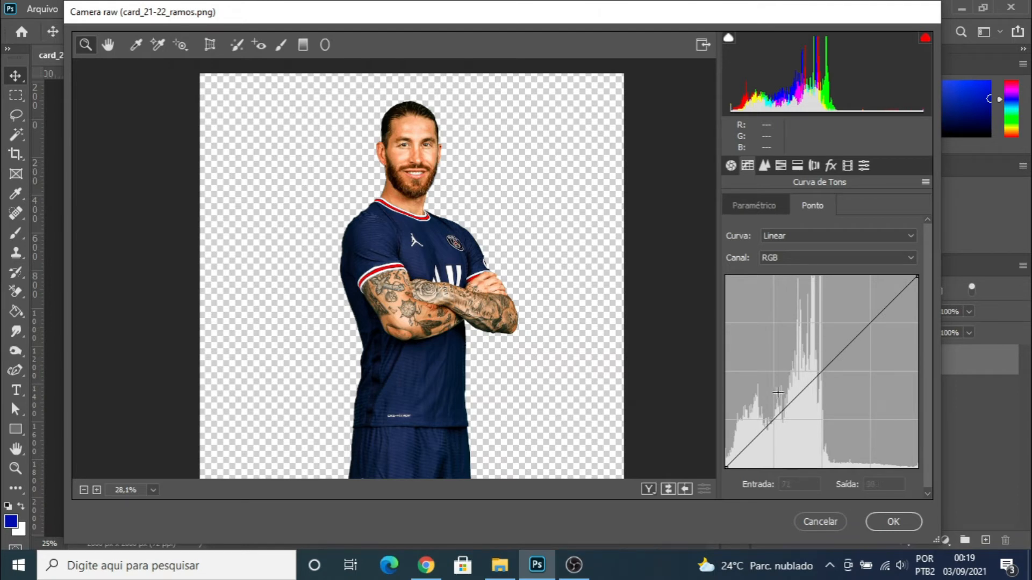
left_click(750, 441)
left_click(773, 420)
left_click(811, 380)
left_click(852, 340)
left_click(885, 305)
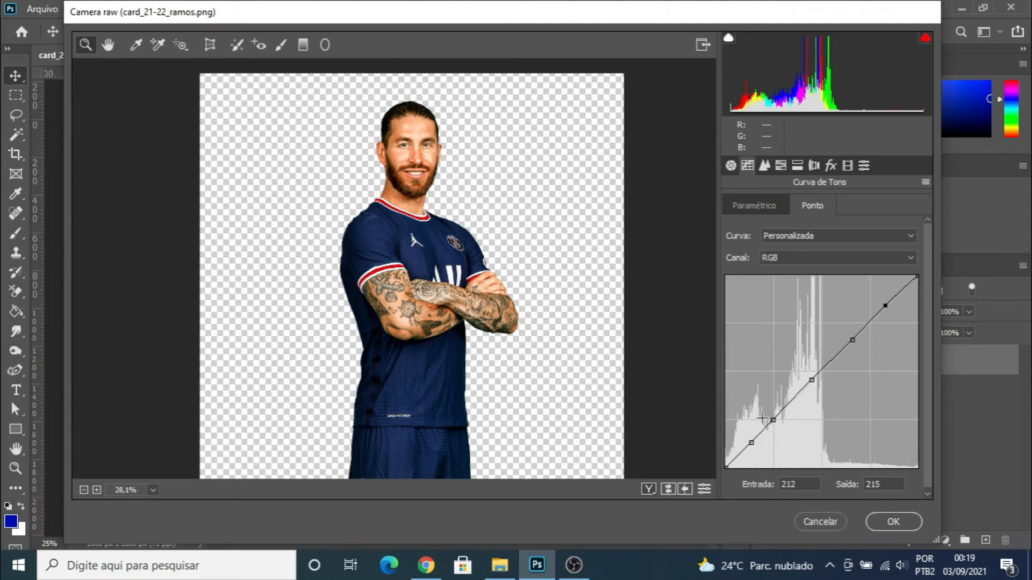
Step: Try an RGB curve with points at input/output 43/28, 118/127 and 218/221, and reset the curve to Linear
left_click_drag(751, 443, 758, 446)
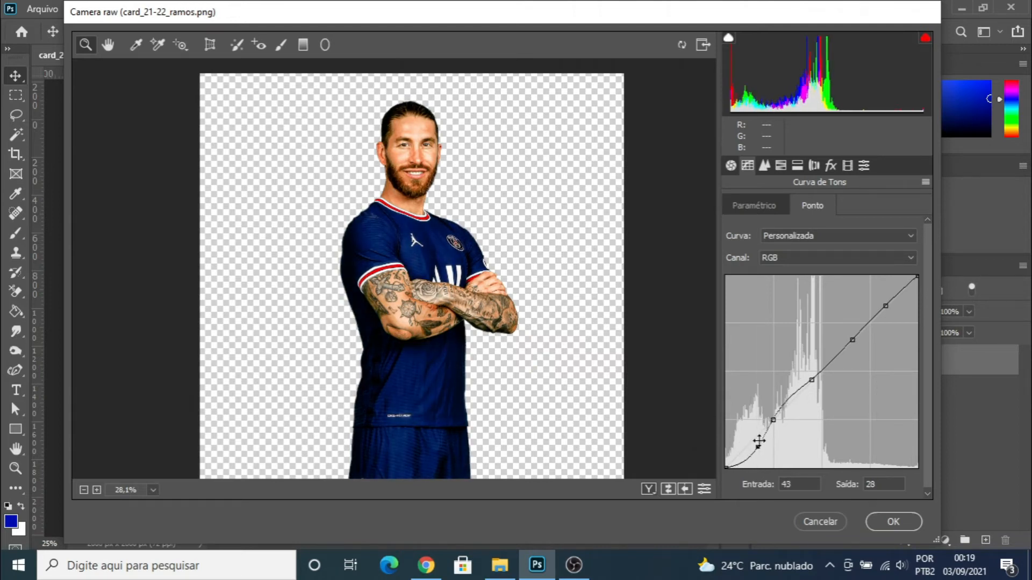
left_click(811, 380)
mouse_move(811, 379)
left_mouse_down()
mouse_move(802, 373)
mouse_move(801, 387)
mouse_move(830, 387)
mouse_move(816, 376)
left_mouse_up()
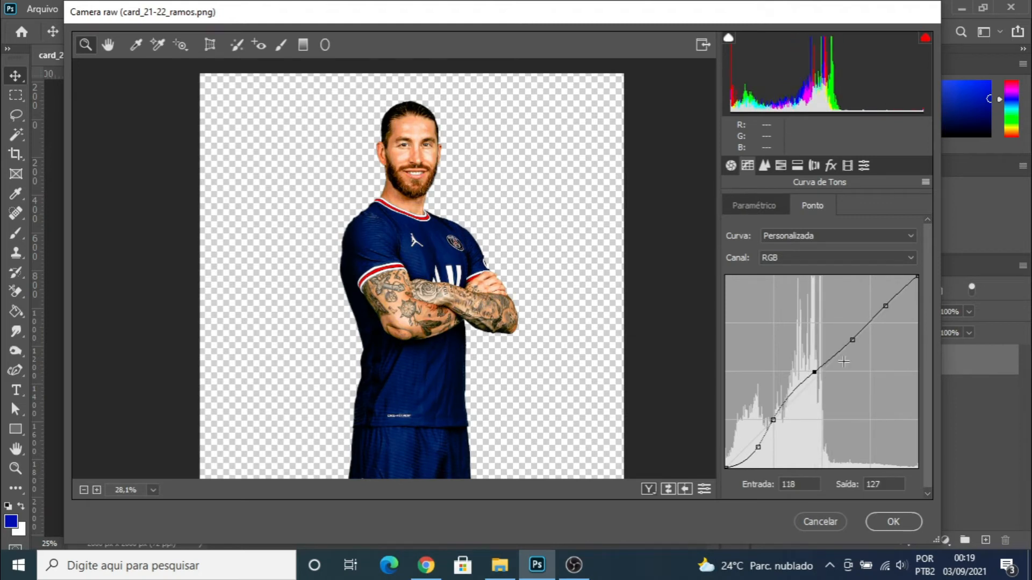
mouse_move(886, 309)
left_mouse_down()
mouse_move(878, 302)
mouse_move(898, 314)
mouse_move(878, 298)
mouse_move(891, 302)
left_mouse_up()
left_click(804, 239)
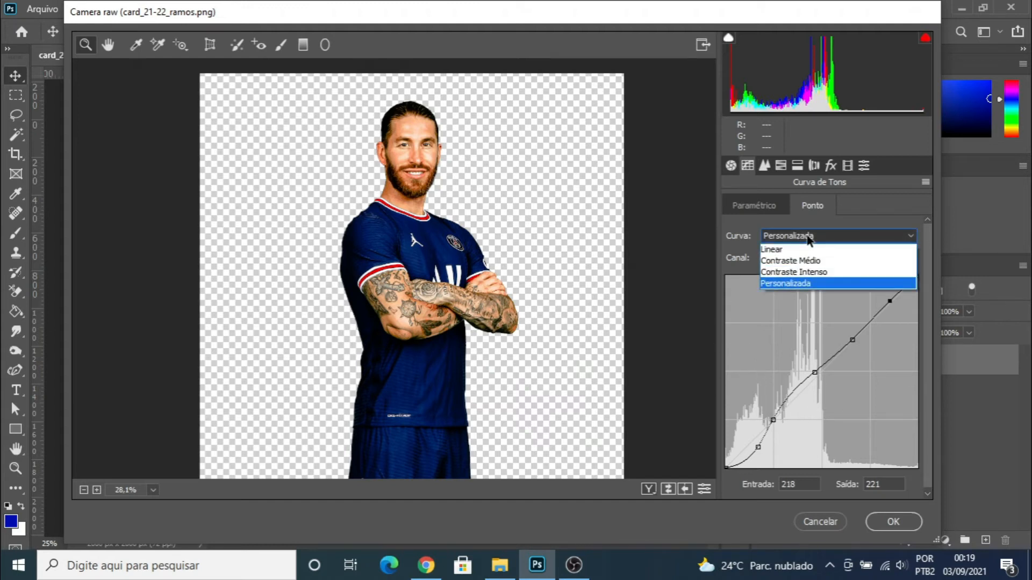
left_click(785, 251)
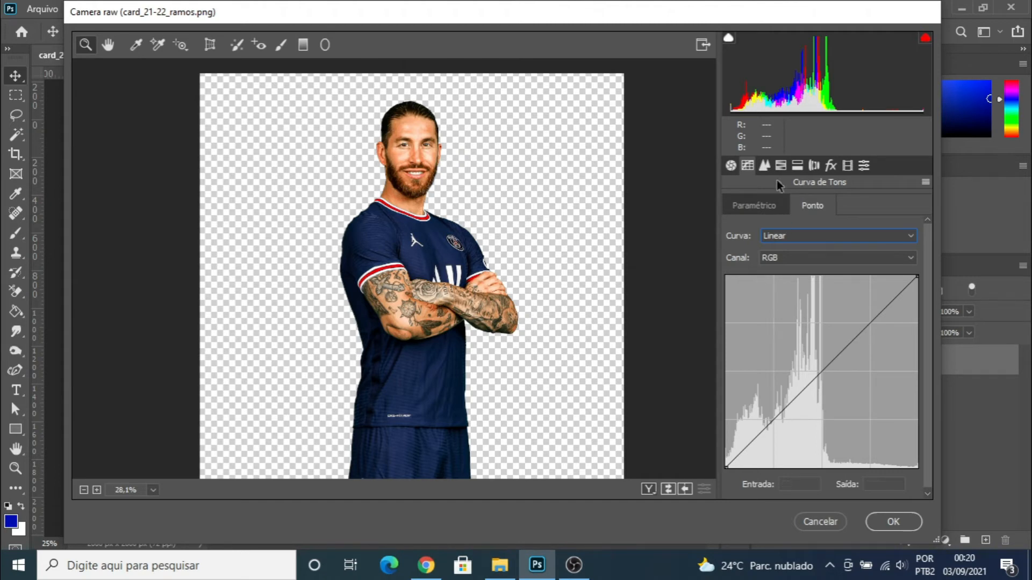
Step: Zoom in on the player's face and set the sharpening Intensidade to 55
left_click(764, 165)
left_click_drag(731, 227, 777, 225)
left_click_drag(421, 137, 478, 169)
mouse_move(783, 228)
left_mouse_down()
mouse_move(819, 231)
mouse_move(794, 231)
left_mouse_up()
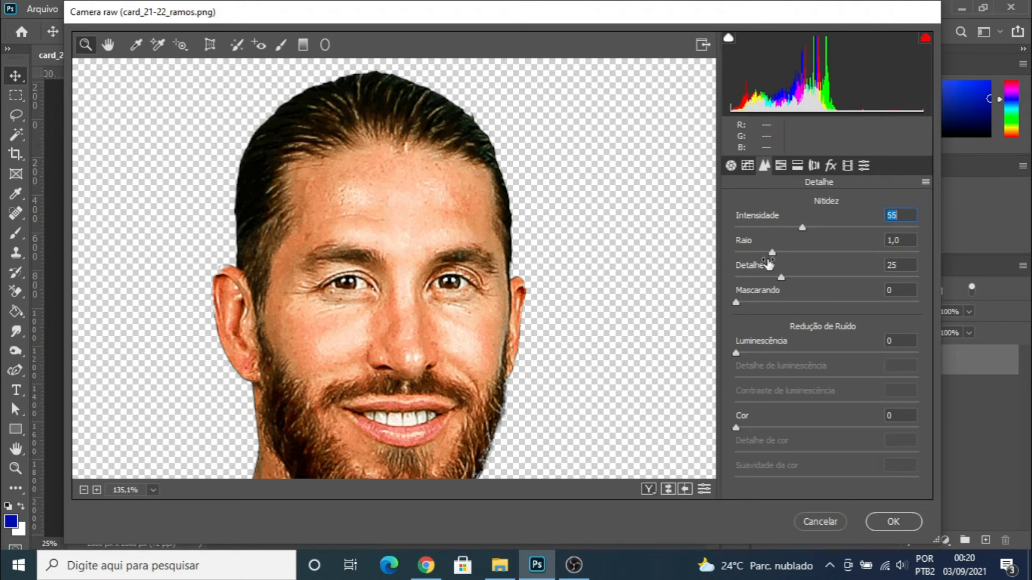
Step: Set the sharpening Raio to 0,9, Detalhe to 16 and Mascarando to 10
left_click_drag(773, 250, 777, 278)
left_click(766, 278)
left_click_drag(766, 279, 727, 261)
left_click(766, 275)
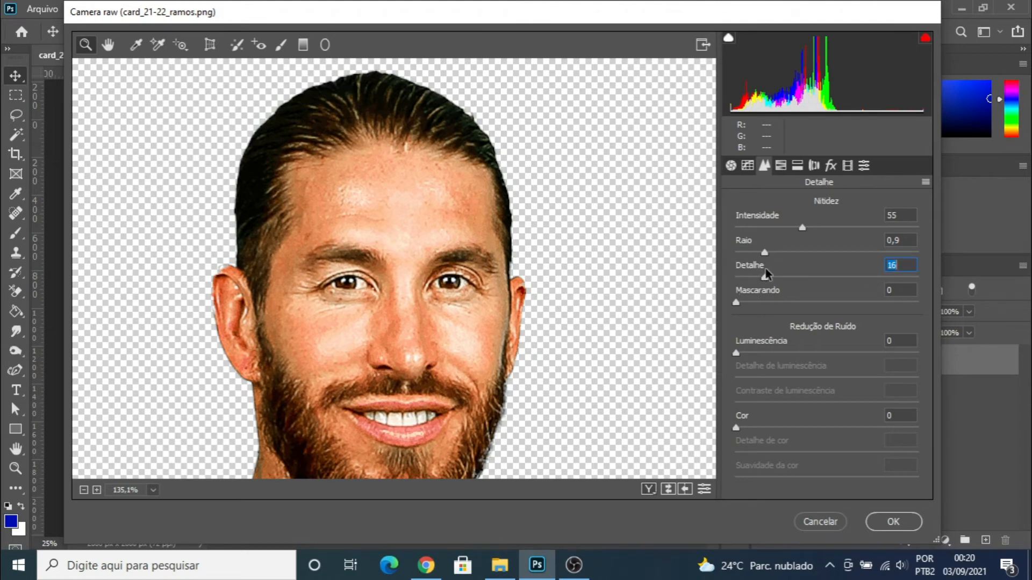
left_click_drag(736, 303, 758, 310)
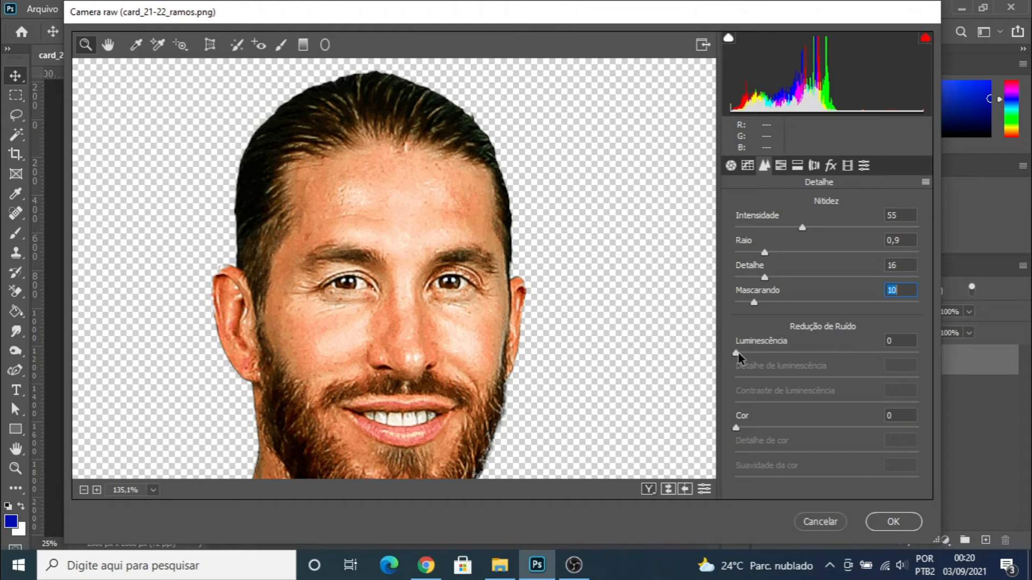
Step: Try the noise reduction Luminescência at 50 on the face and settle on 20
scroll(578, 342, "down", 2)
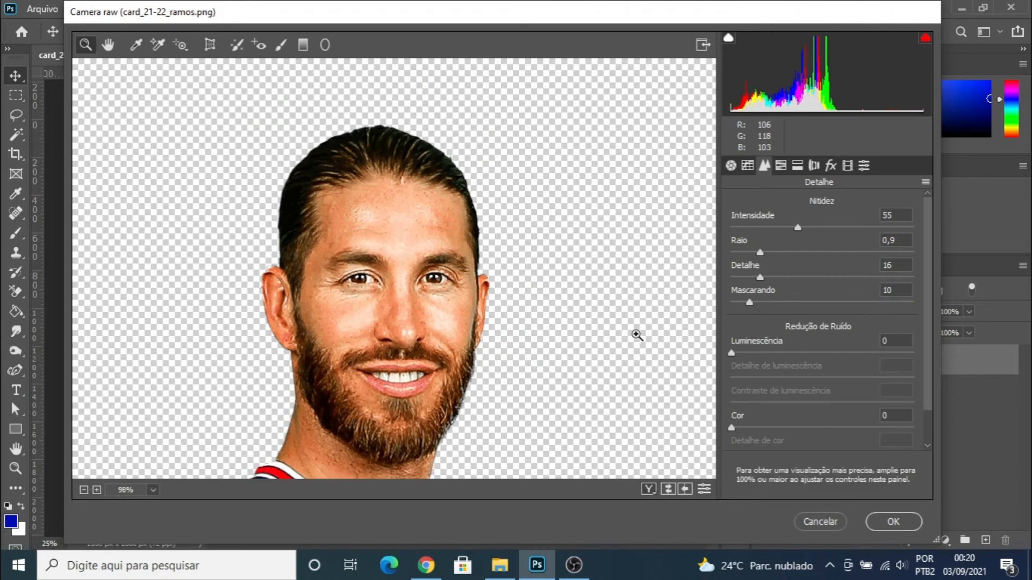
left_click_drag(732, 355, 822, 355)
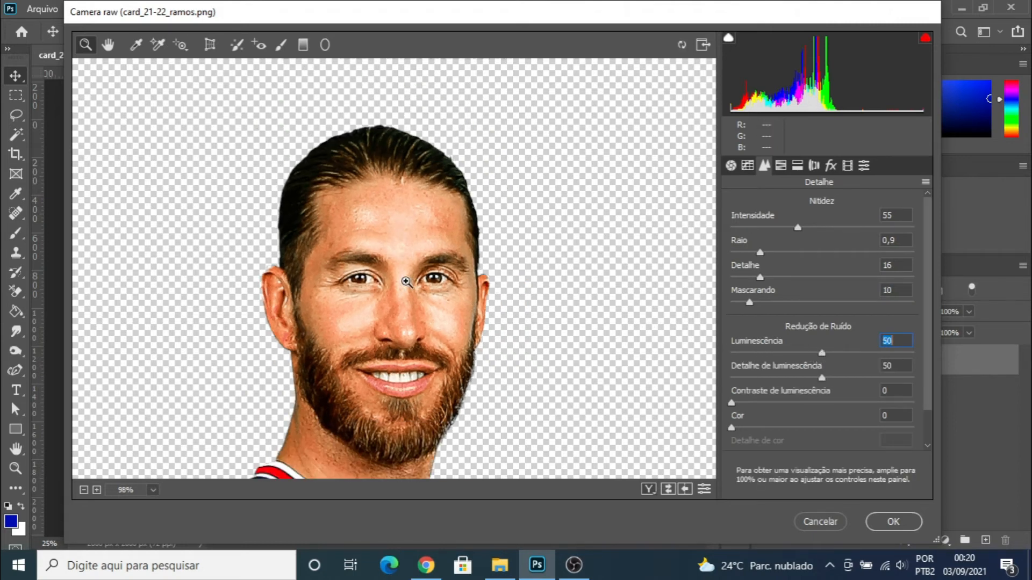
scroll(409, 277, "up", 2)
scroll(457, 242, "down", 3)
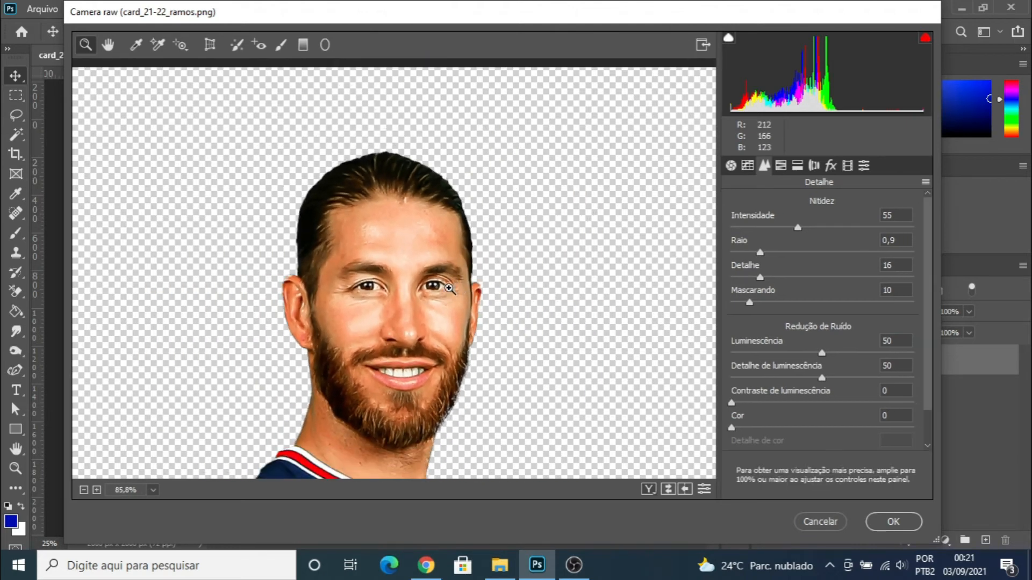
scroll(457, 285, "up", 2)
scroll(509, 284, "down", 1)
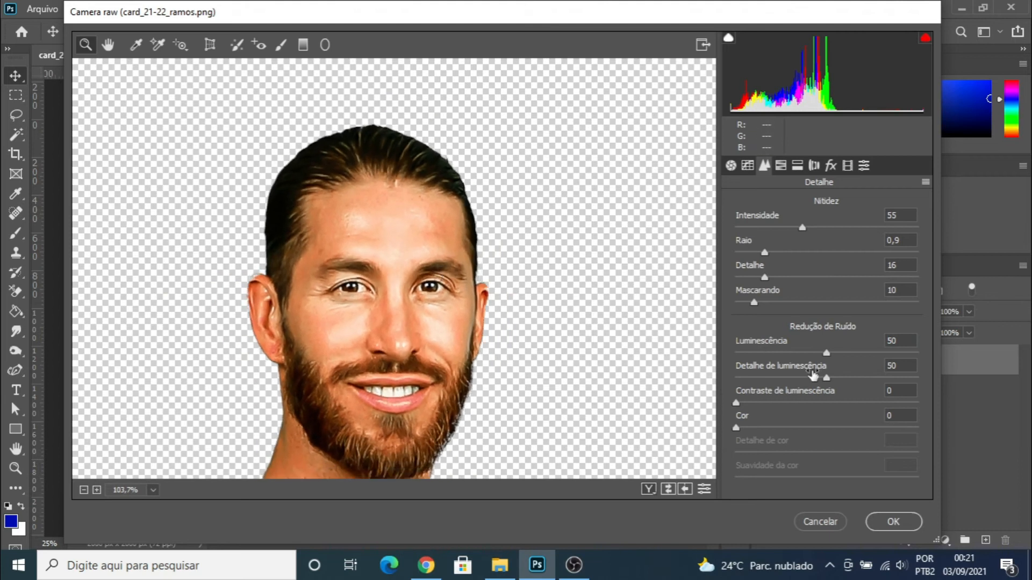
left_click_drag(826, 353, 775, 358)
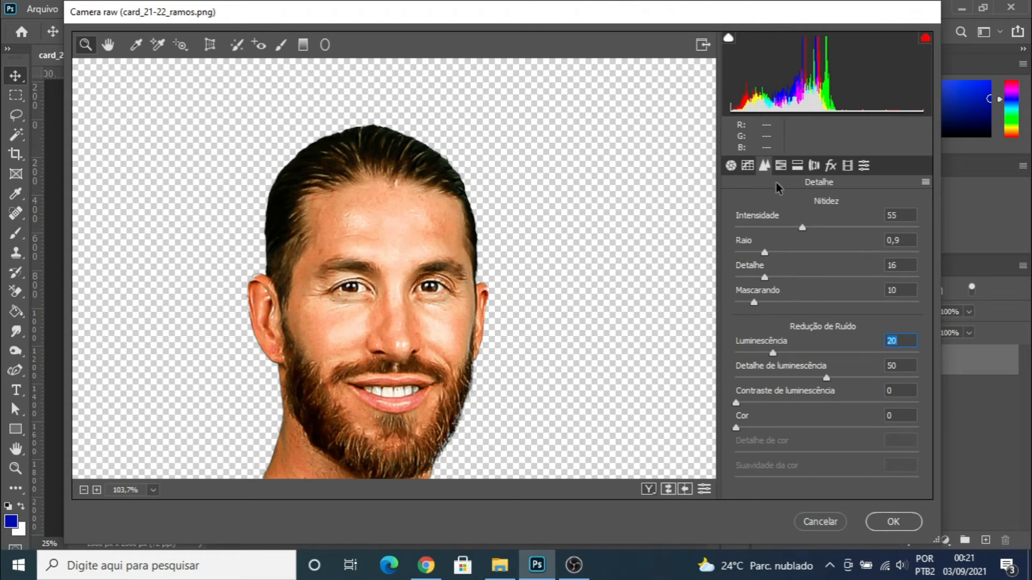
Step: Open the HSL adjustments with the whole player in view and look through the Matiz, Saturação and Luminescência settings
left_click(780, 166)
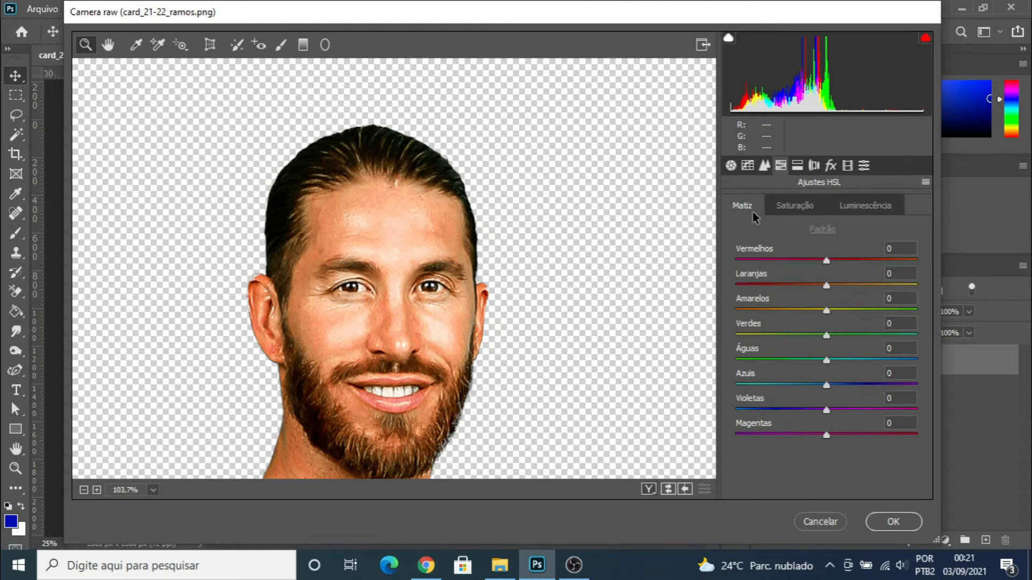
scroll(487, 280, "down", 10)
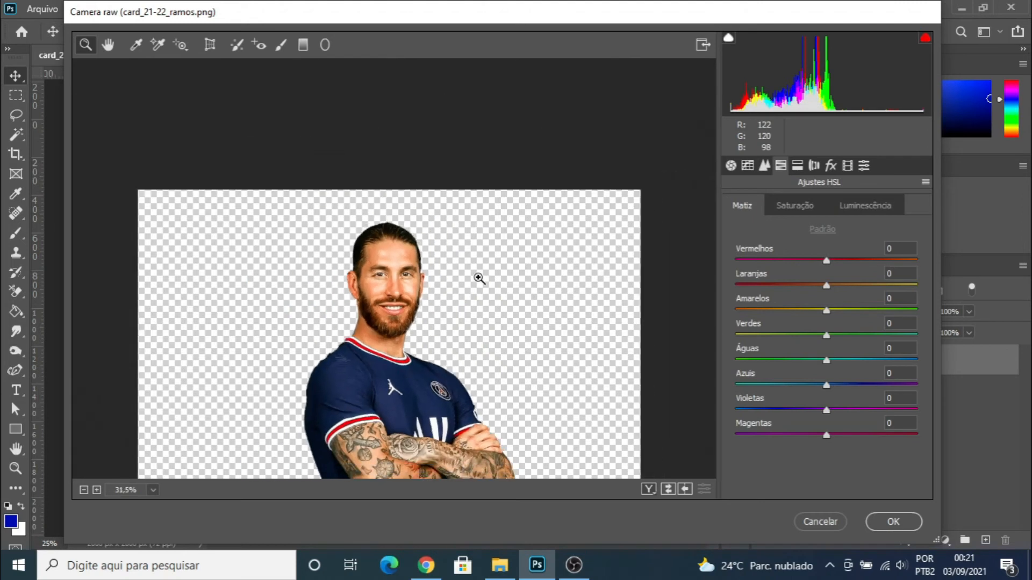
scroll(453, 305, "down", 3)
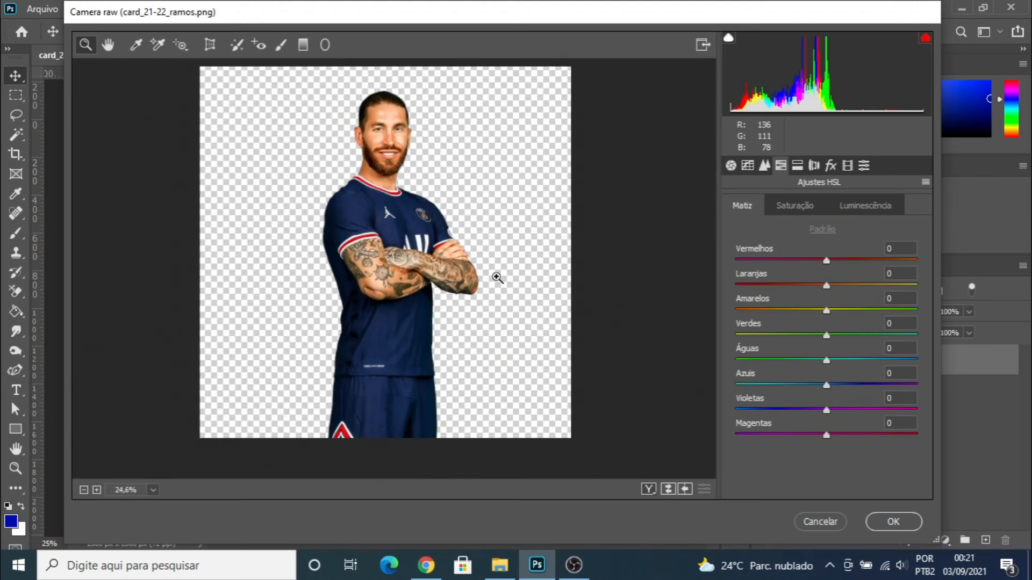
left_click(797, 209)
left_click(874, 207)
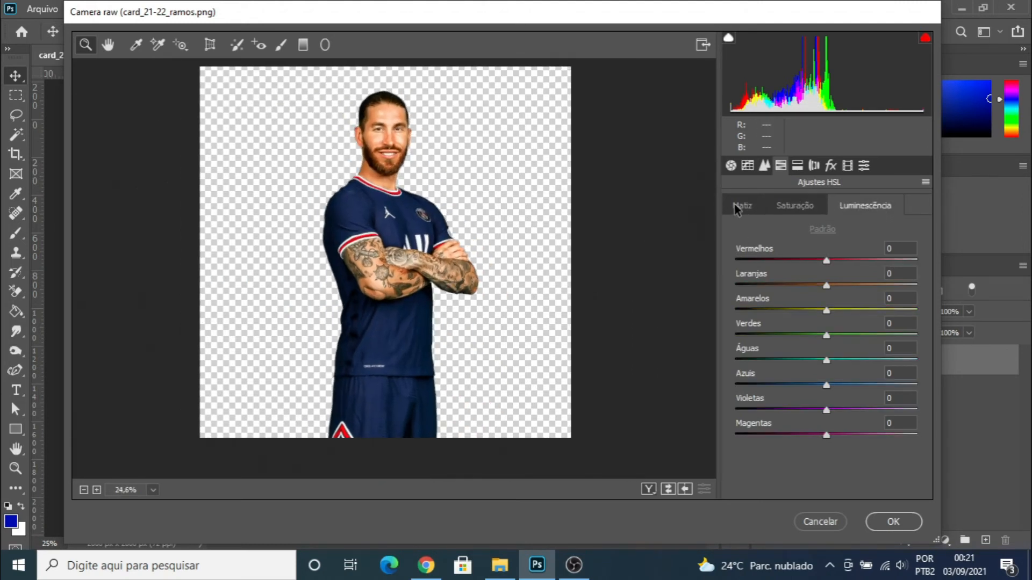
left_click(739, 210)
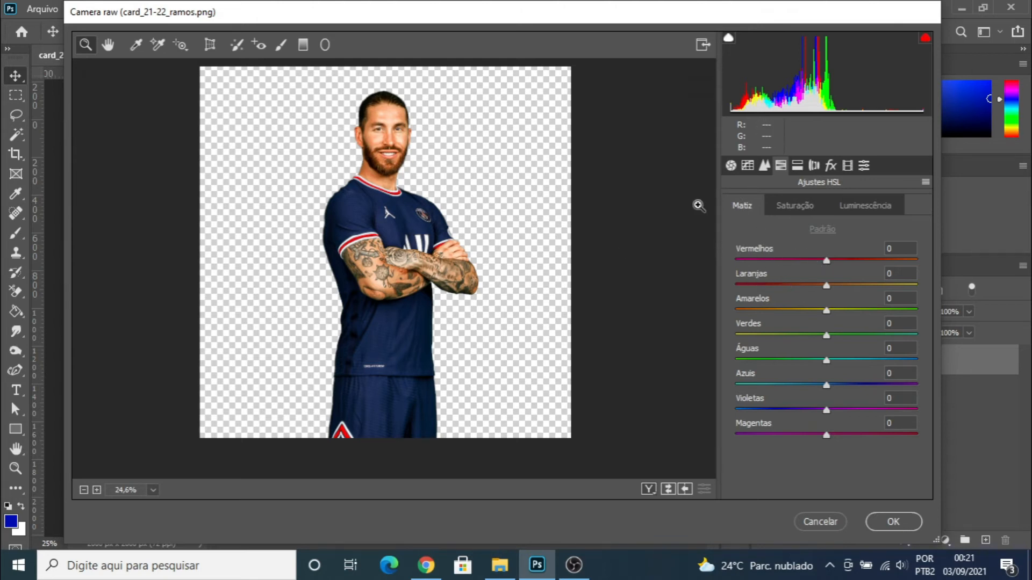
Step: Try shifting the hue of Laranjas and raising its saturation on the player's skin, resetting both to 0
left_click_drag(363, 113, 388, 121)
mouse_move(826, 285)
left_mouse_down()
mouse_move(773, 285)
mouse_move(903, 284)
mouse_move(764, 285)
mouse_move(821, 289)
left_mouse_up()
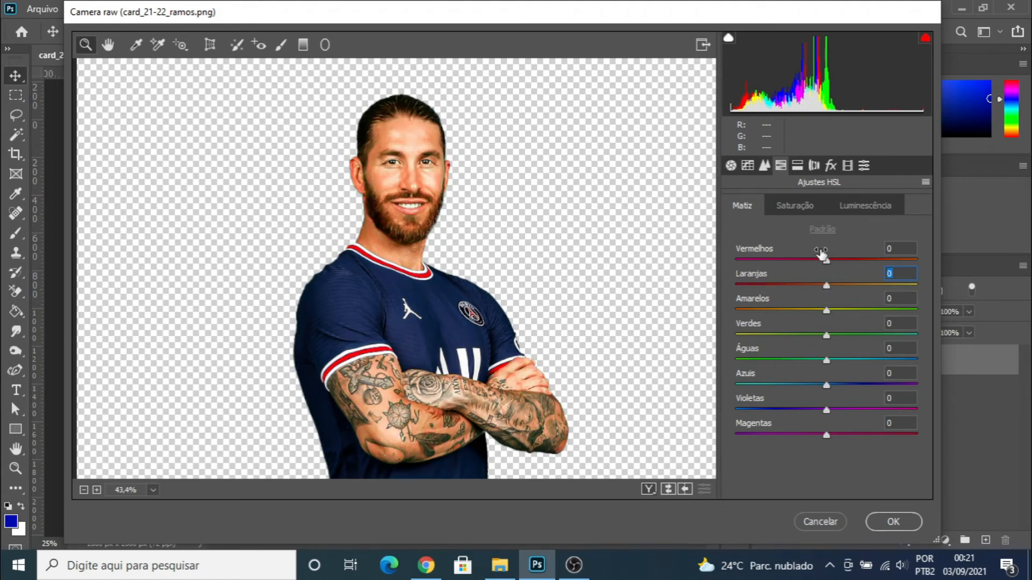
left_click(793, 209)
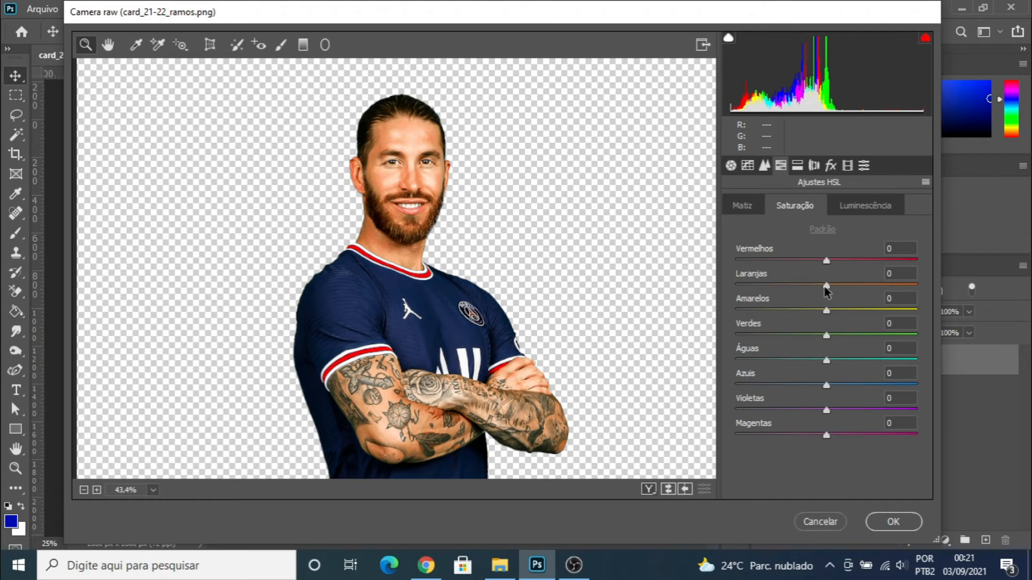
mouse_move(828, 287)
left_mouse_down()
mouse_move(774, 291)
mouse_move(844, 290)
left_mouse_up()
double_click(842, 286)
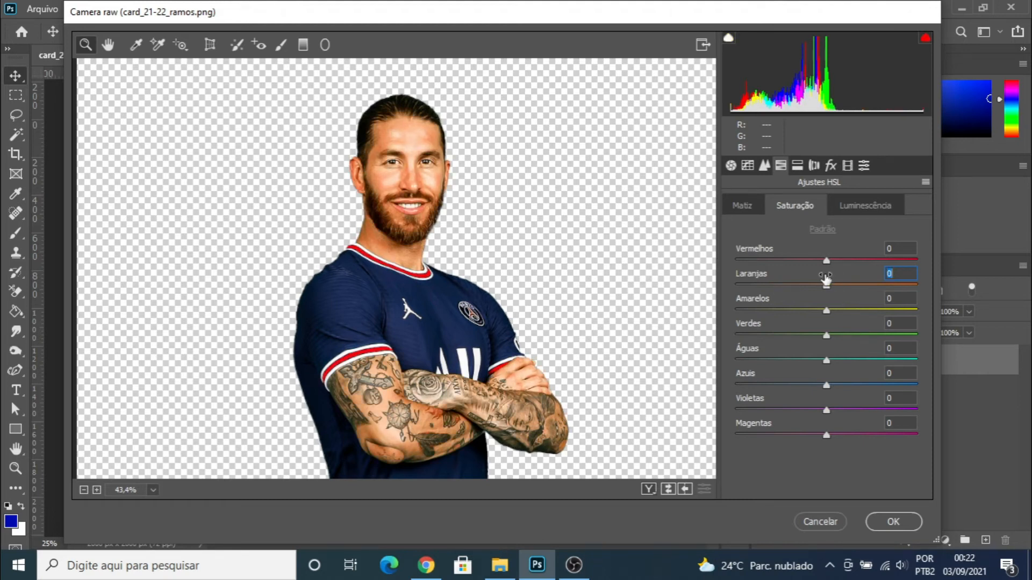
Step: Try lowering the Luminescência of Laranjas to -78 on the player's skin, resetting it to 0
left_click(851, 208)
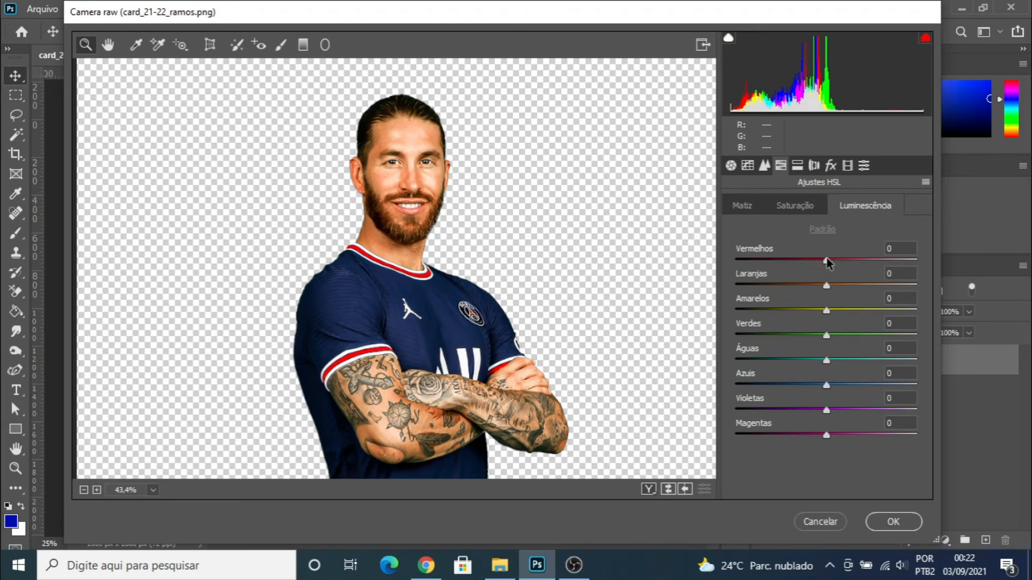
left_click_drag(827, 259, 759, 288)
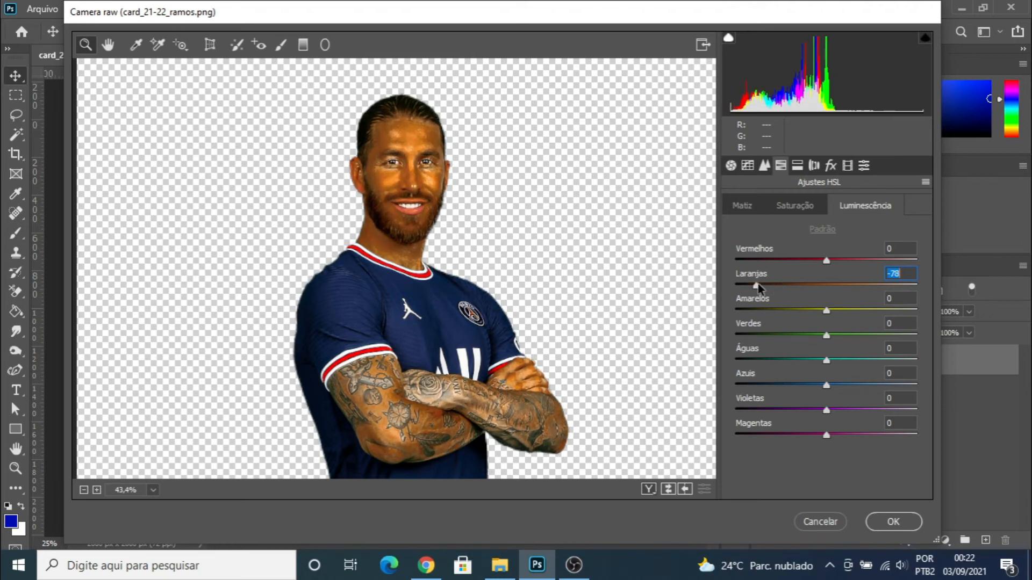
double_click(757, 286)
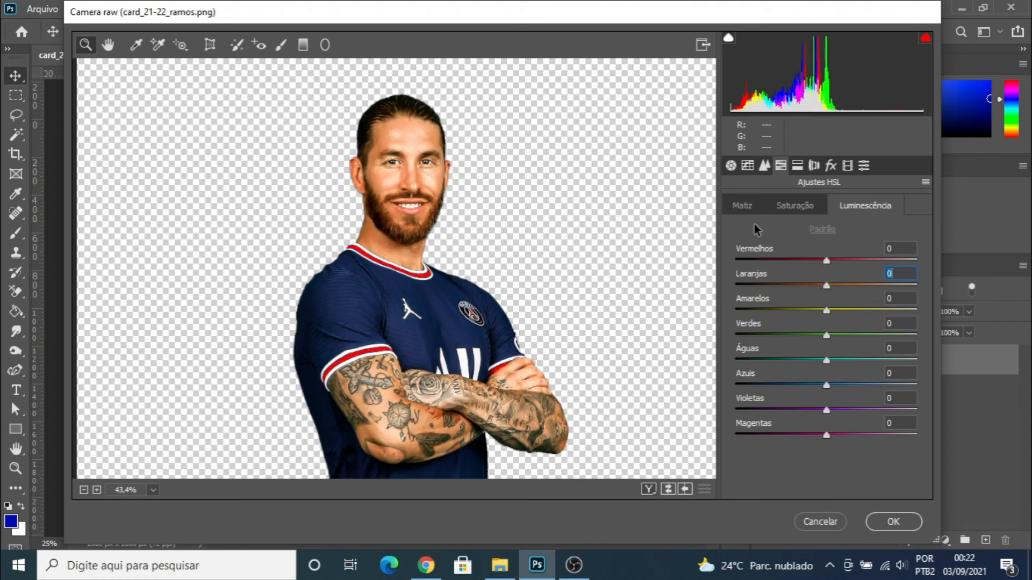
Step: Try split toning the Realces with Saturação 47 and Matiz 360, resetting both to 0
left_click(798, 166)
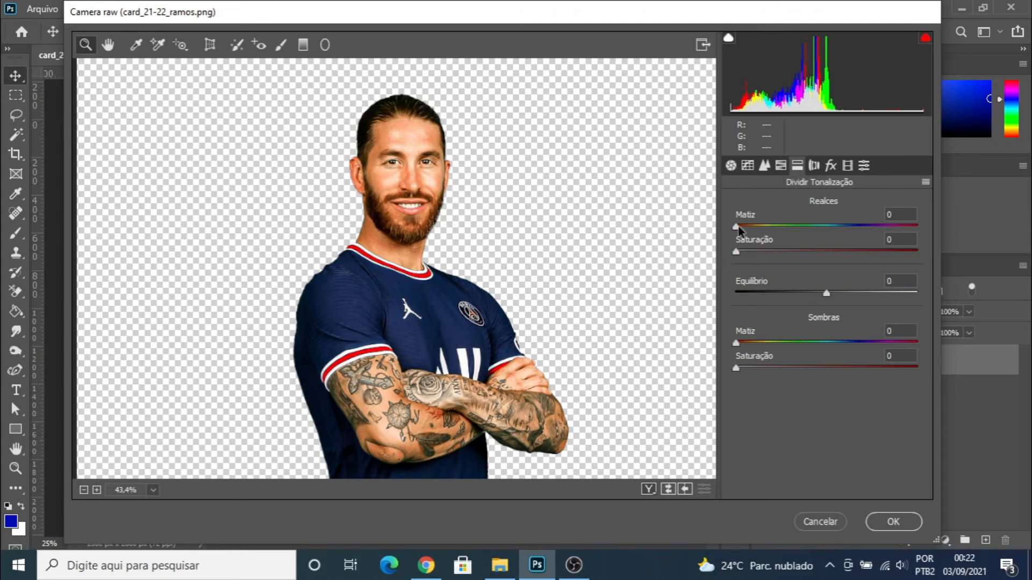
left_click_drag(735, 252, 821, 251)
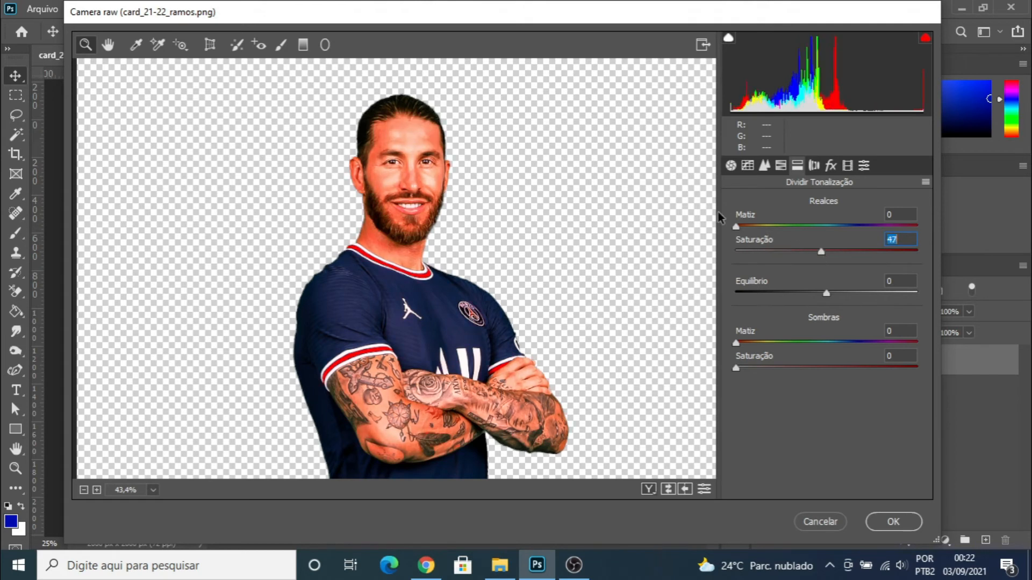
left_click_drag(737, 226, 974, 242)
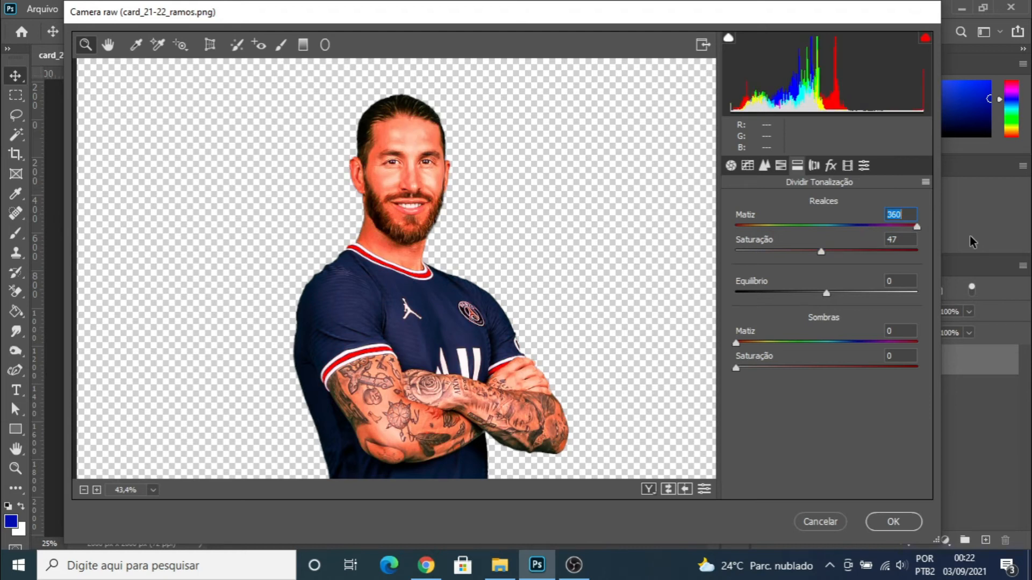
left_click_drag(970, 241, 737, 236)
left_click_drag(822, 251, 726, 238)
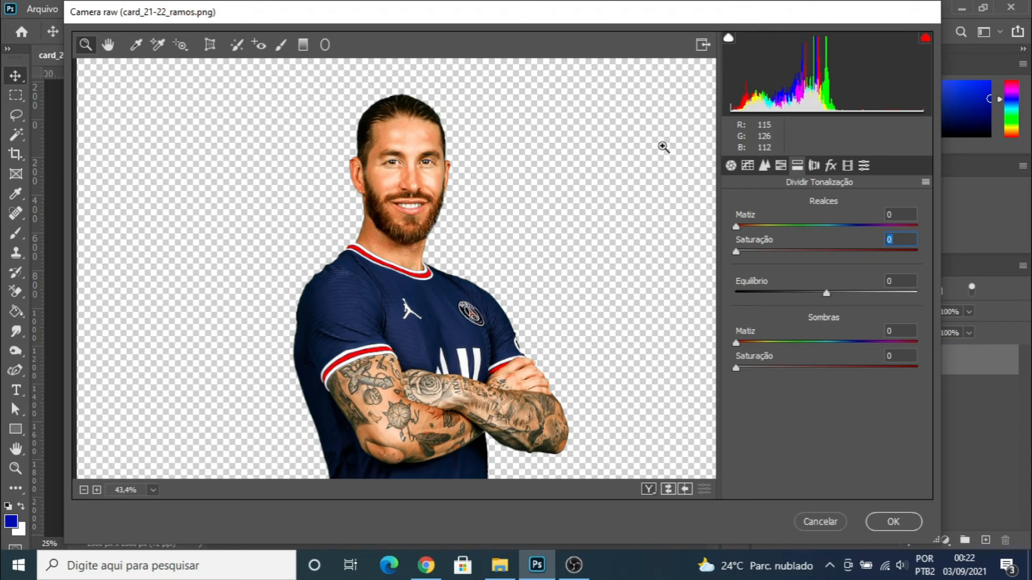
Step: Try a lens distortion Intensidade of -16 with the whole player in view, resetting it to 0
left_click(815, 167)
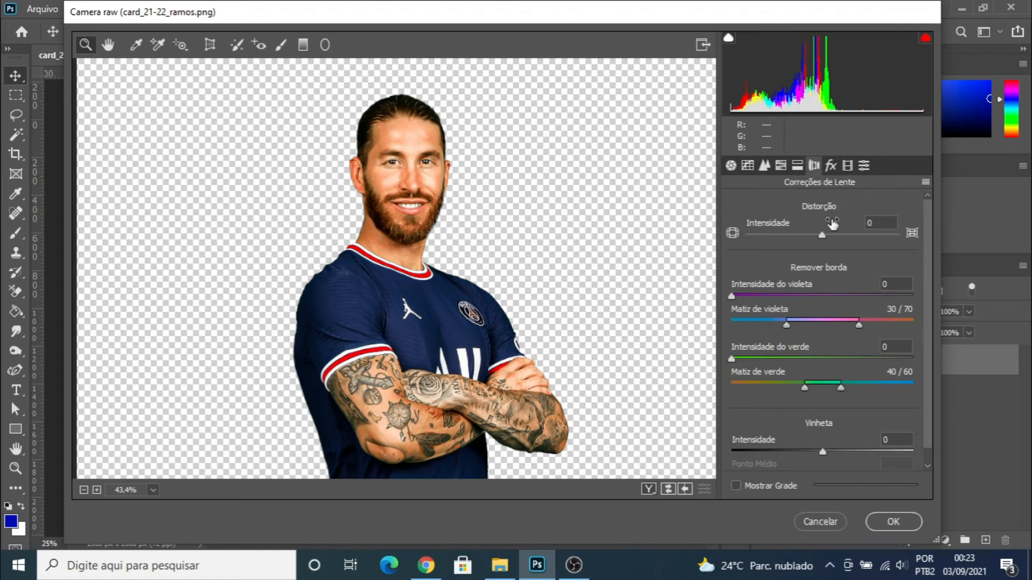
mouse_move(822, 236)
left_mouse_down()
mouse_move(791, 234)
mouse_move(810, 235)
left_mouse_up()
scroll(473, 261, "down", 6)
scroll(471, 261, "up", 4)
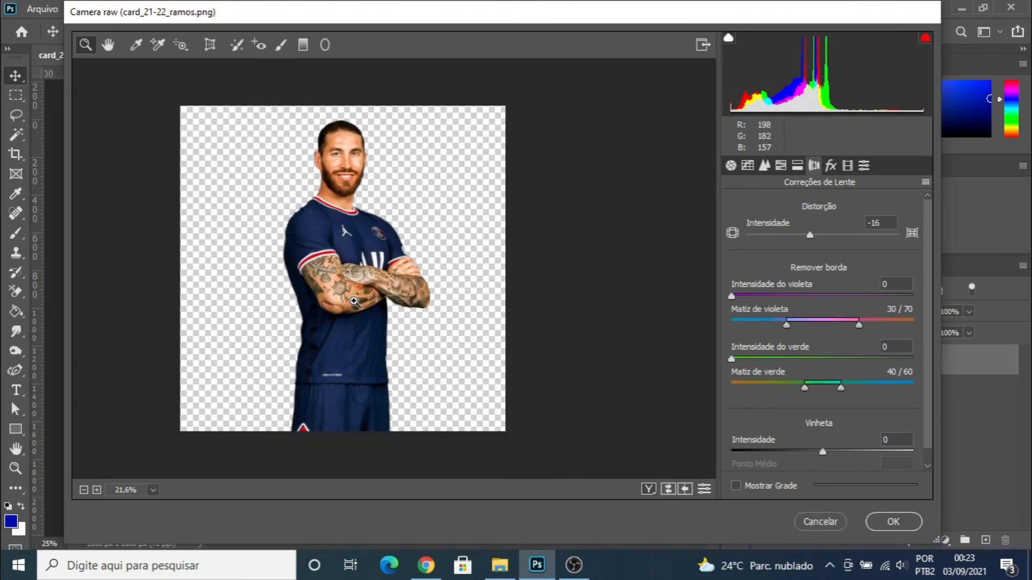
mouse_move(811, 236)
left_mouse_down()
mouse_move(786, 237)
mouse_move(836, 238)
mouse_move(826, 239)
left_mouse_up()
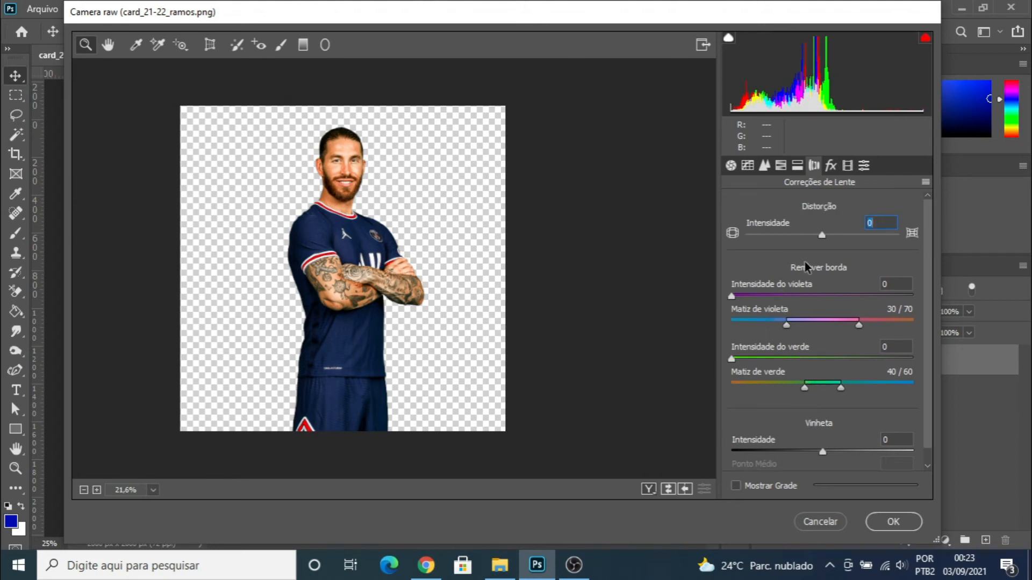
Step: Try the Granulado effect with Intensidade 20 and inspect the grain on the player's face
left_click(832, 166)
left_click_drag(736, 231, 773, 231)
left_click(336, 148)
scroll(380, 180, "up", 4)
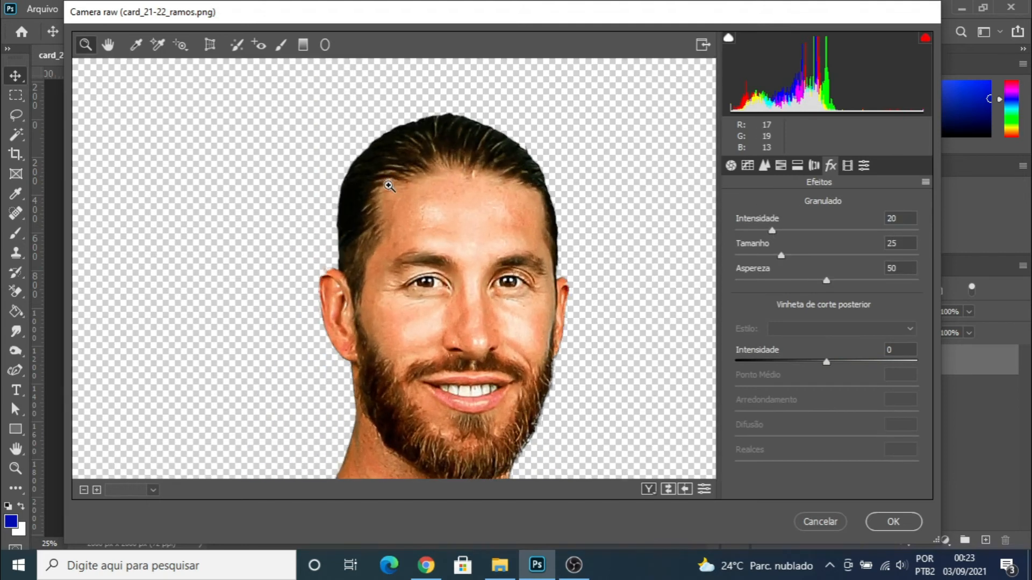
scroll(510, 292, "down", 3)
scroll(593, 235, "down", 5)
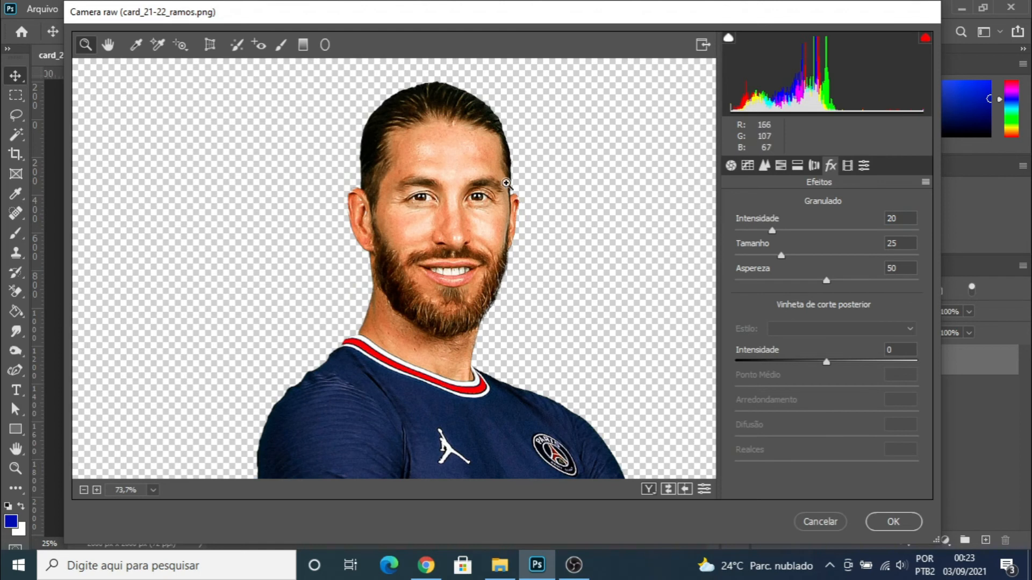
scroll(546, 207, "up", 3)
scroll(452, 177, "up", 1)
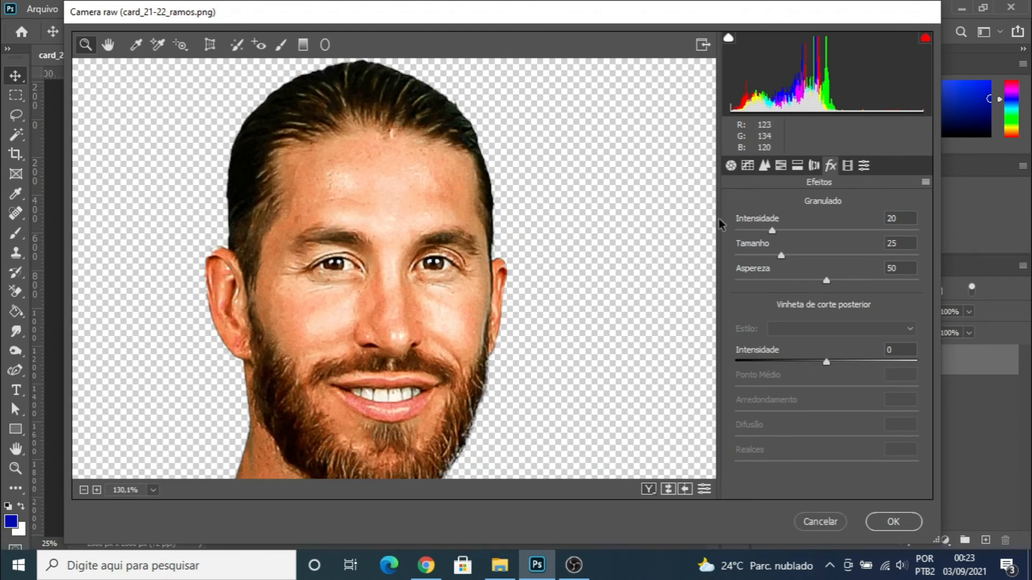
Step: Set the grain Intensidade to 24 and compare Tamanho 90 with 0 on the face, settling on 0
left_click_drag(766, 229, 740, 256)
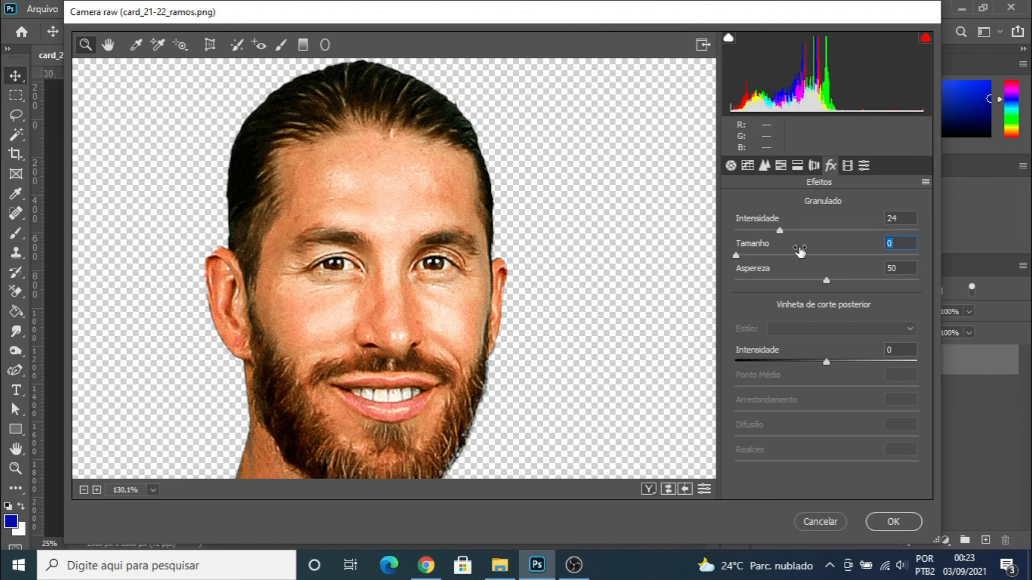
left_click(318, 172)
left_click(319, 173)
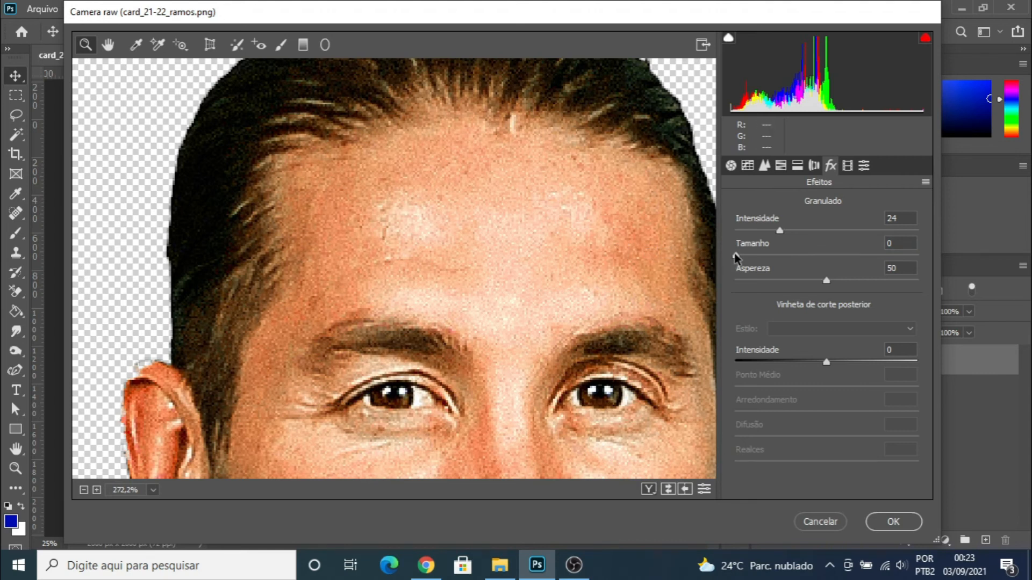
mouse_move(884, 258)
left_mouse_down()
mouse_move(910, 259)
mouse_move(898, 257)
left_mouse_up()
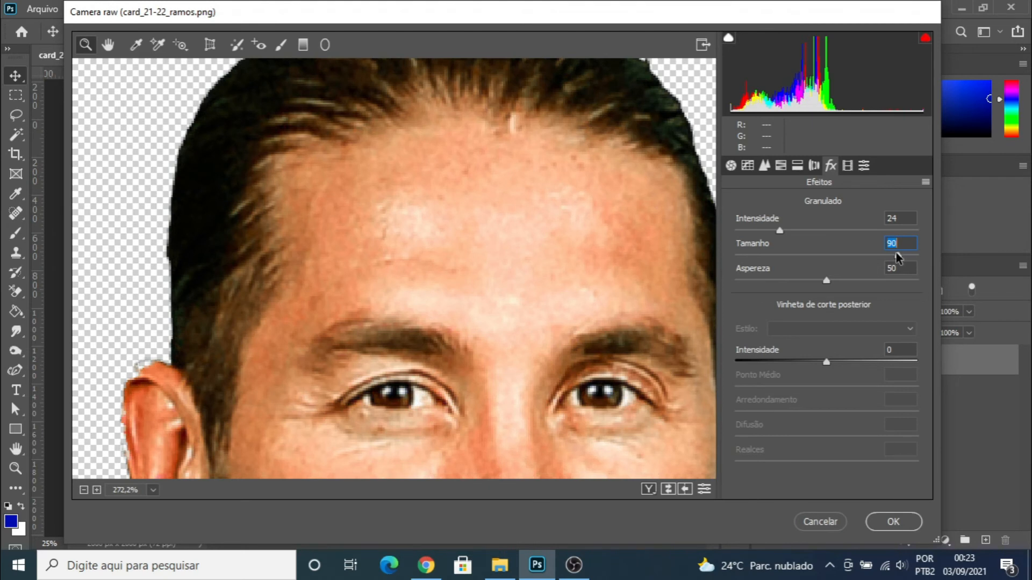
type("0")
left_click_drag(605, 272, 562, 269)
scroll(562, 270, "up", 4)
scroll(445, 321, "down", 2)
scroll(376, 377, "down", 2)
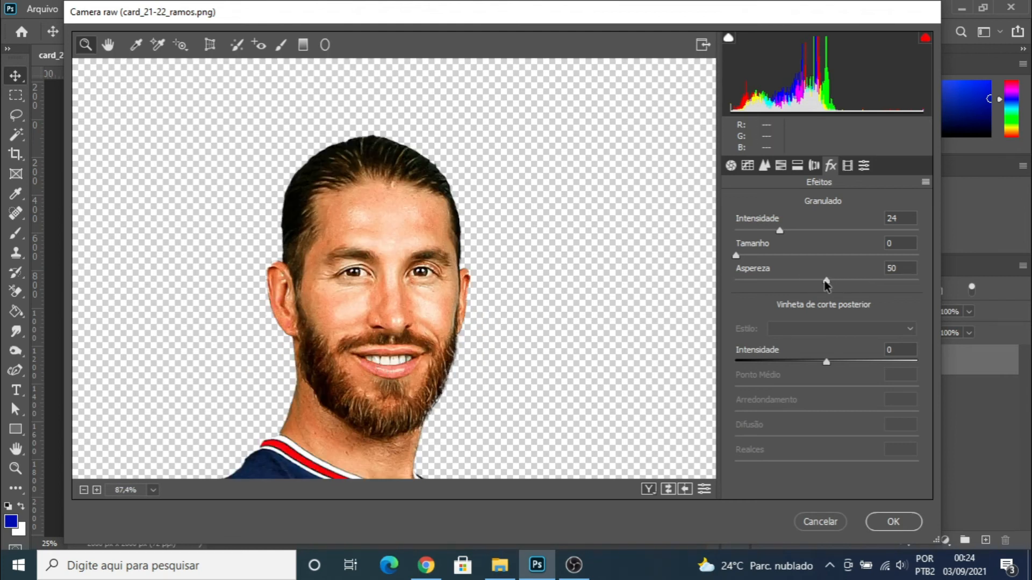
Step: Try the grain Aspereza up to 100 and bring it back to 50
left_click_drag(827, 282, 732, 281)
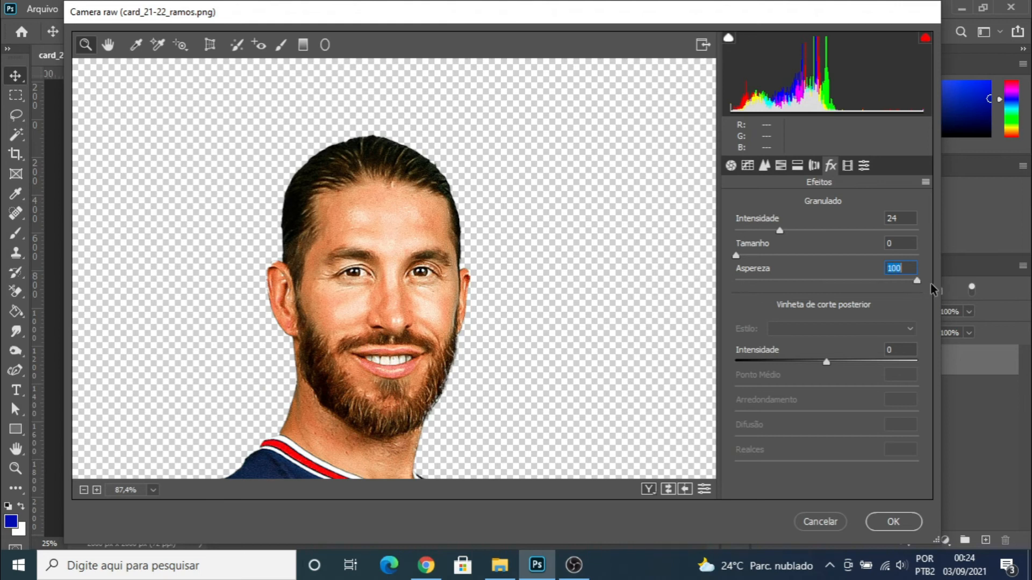
left_click_drag(907, 284, 849, 284)
scroll(467, 295, "down", 3)
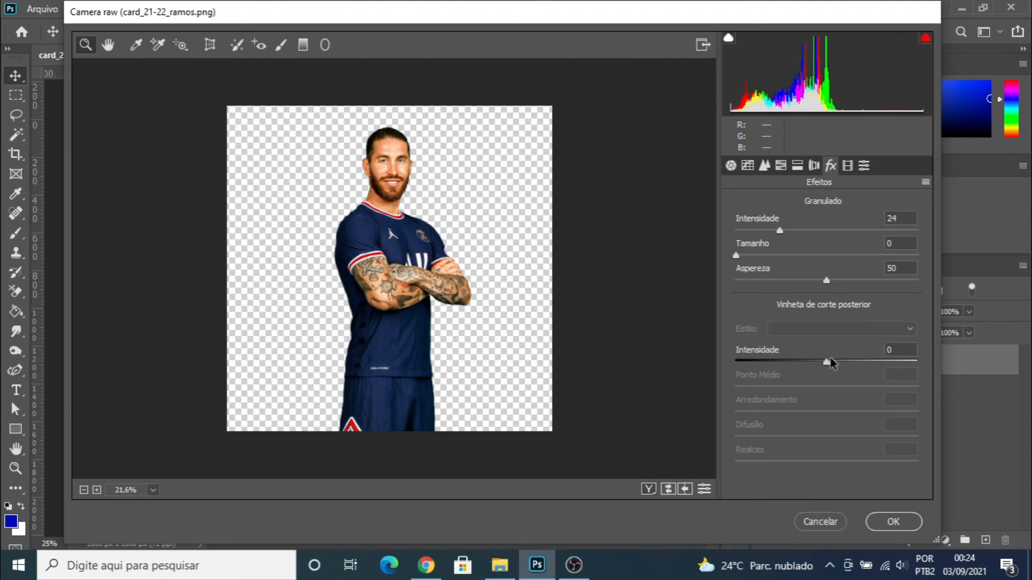
Step: Try the post-crop vignette Intensidade at -43 and -25, resetting it to 0
left_click_drag(827, 363, 788, 359)
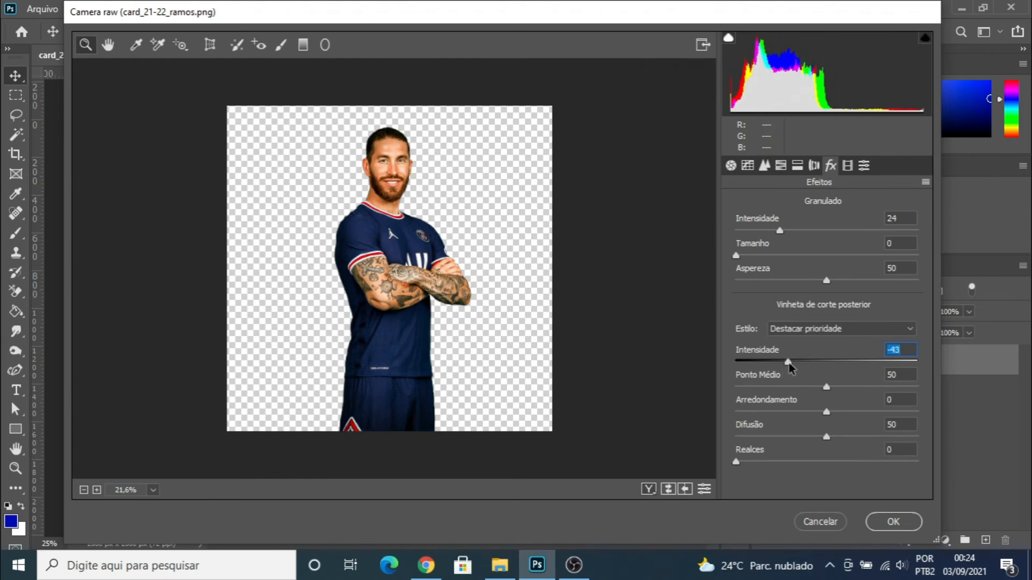
left_click_drag(788, 362, 805, 365)
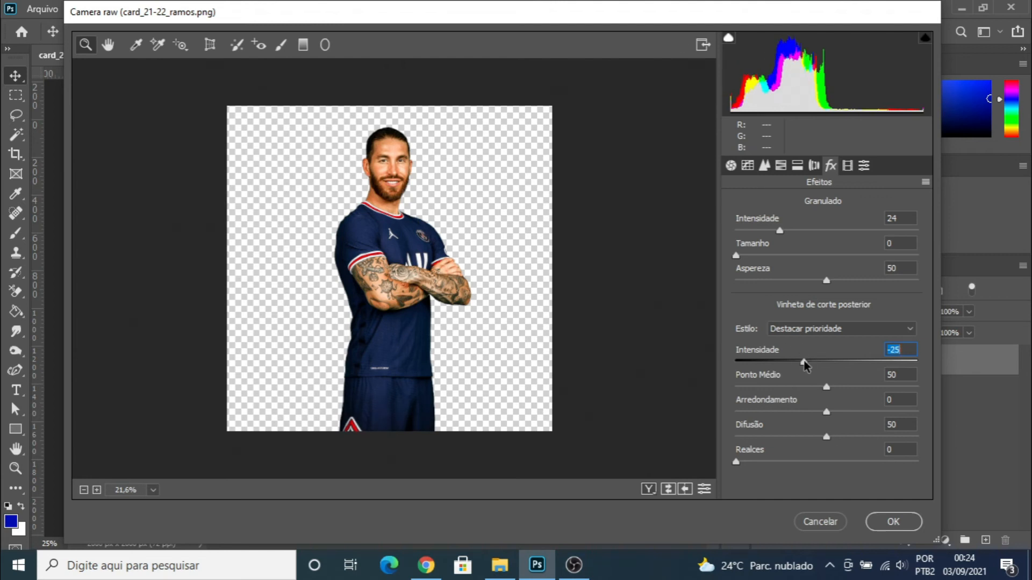
double_click(806, 362)
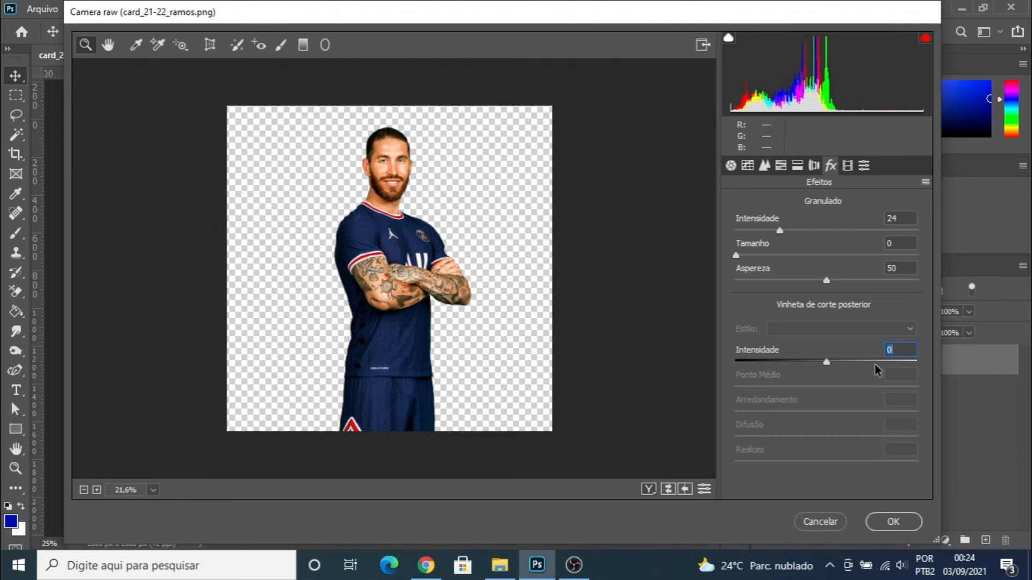
mouse_move(827, 361)
left_mouse_down()
mouse_move(774, 364)
mouse_move(829, 363)
left_mouse_up()
Step: Try calibrating Sombras Colorir at +12 and Vermelho Primário Matiz at +21, settling on Colorir -4, Matiz 0 and Saturação -1
left_click(847, 166)
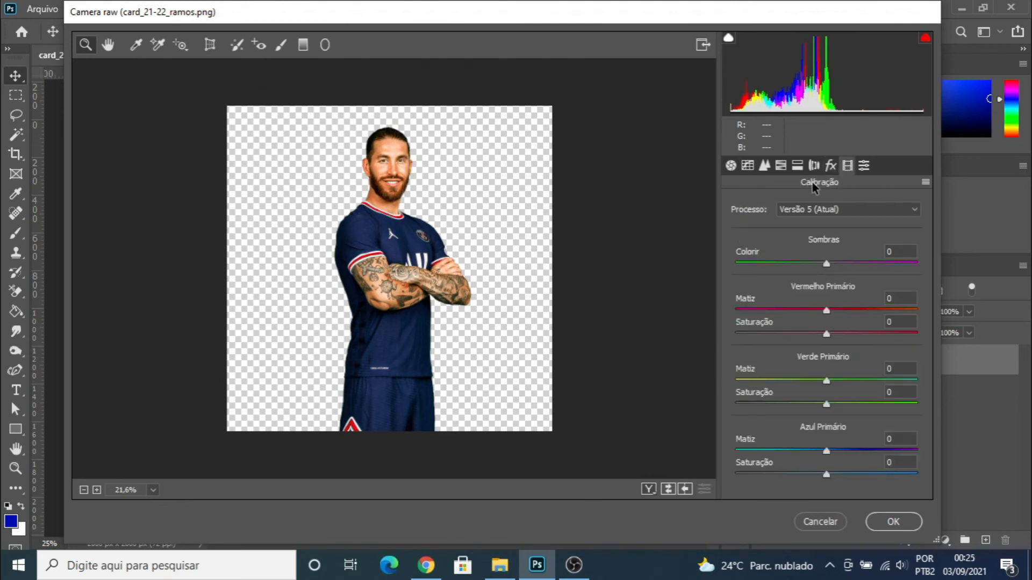
mouse_move(826, 264)
left_mouse_down()
mouse_move(837, 276)
mouse_move(837, 267)
left_mouse_up()
mouse_move(827, 312)
left_mouse_down()
mouse_move(785, 321)
mouse_move(846, 324)
mouse_move(842, 307)
left_mouse_up()
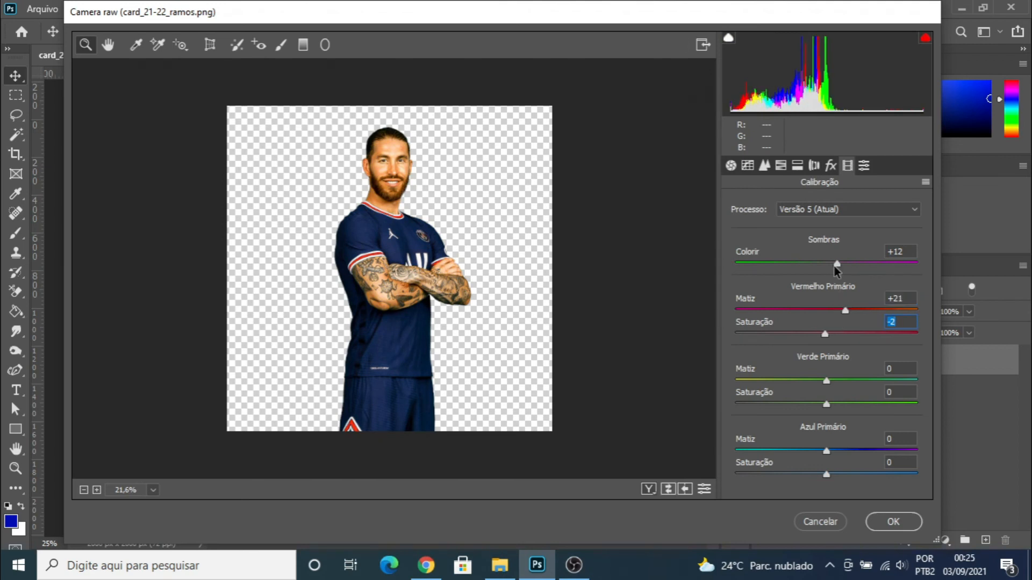
left_click_drag(825, 335, 826, 335)
left_click(838, 264)
left_click_drag(837, 264, 819, 266)
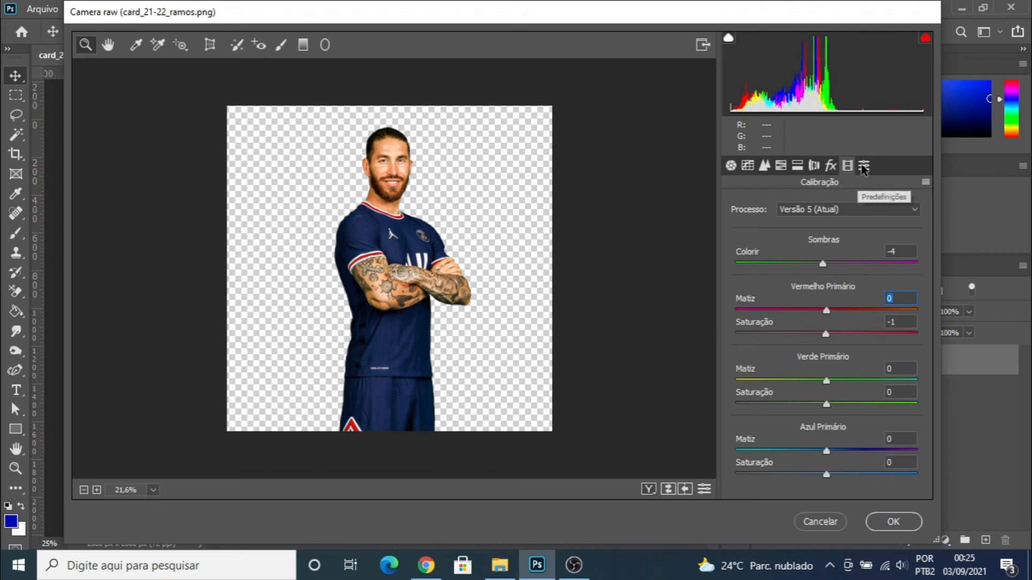
Step: Look through the Cor, Criativa, P&B, Curva and Vinheta presets and leave Camera Raw without applying the filter
left_click(864, 166)
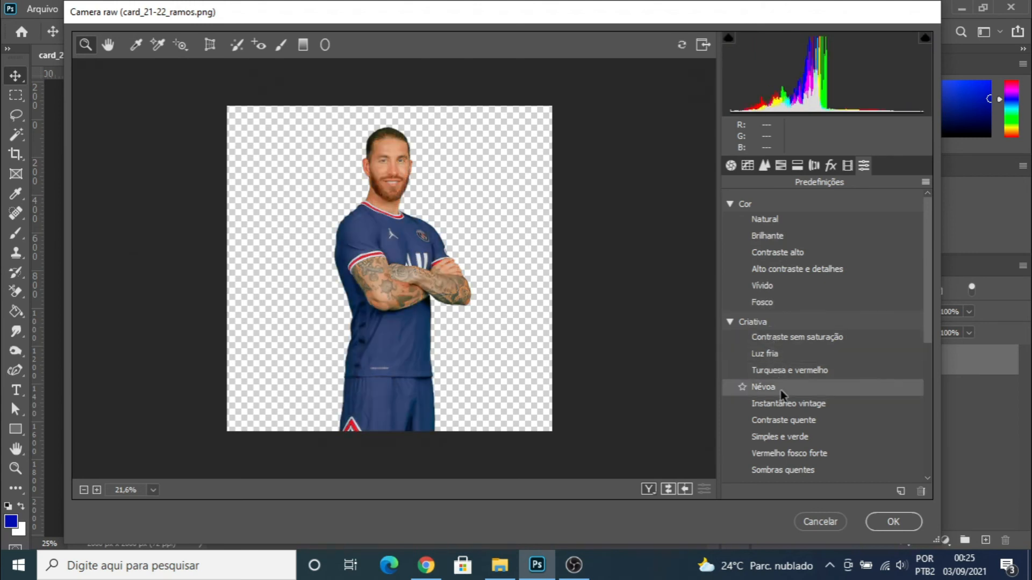
scroll(784, 411, "down", 3)
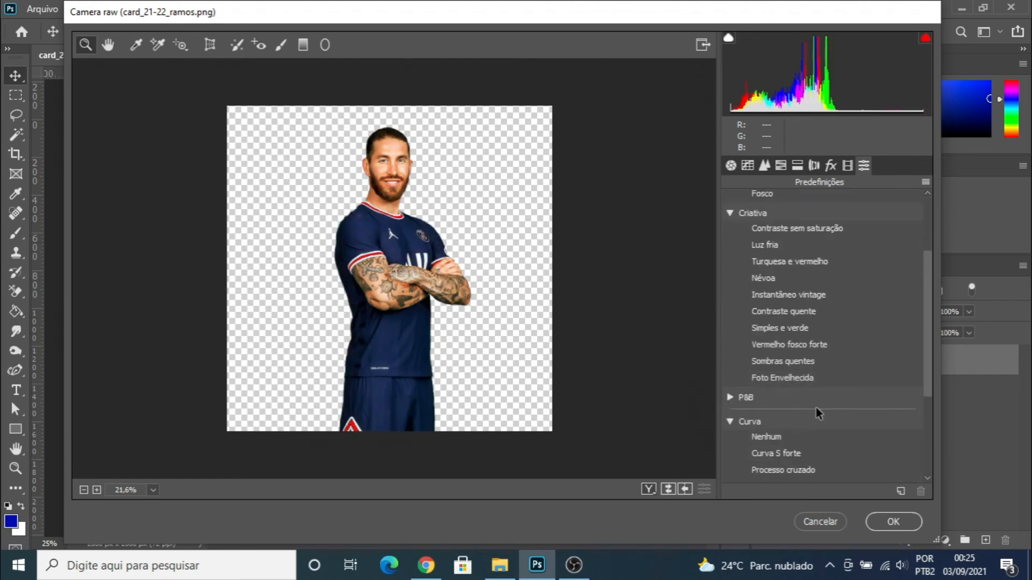
scroll(762, 322, "down", 4)
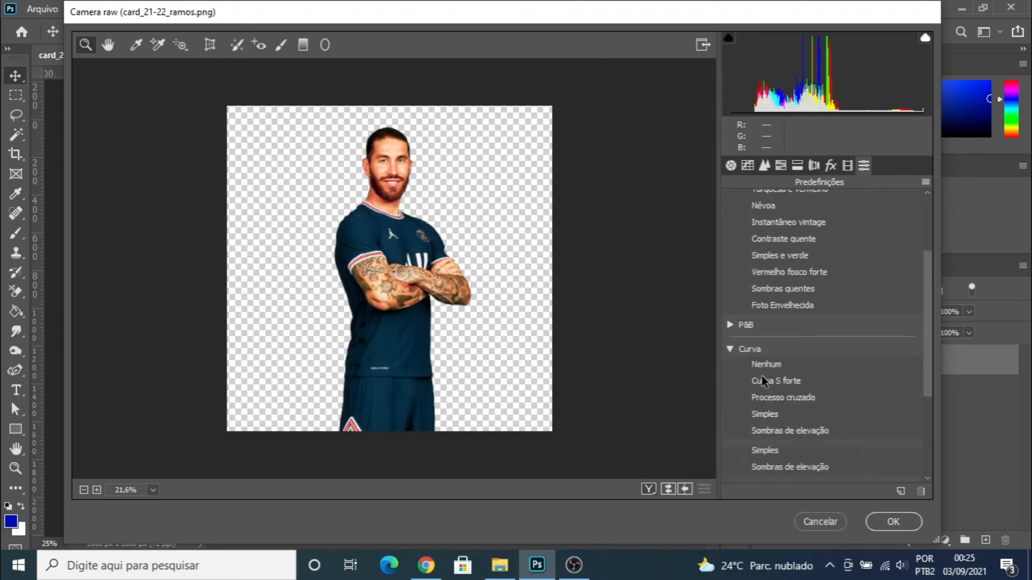
left_click(742, 254)
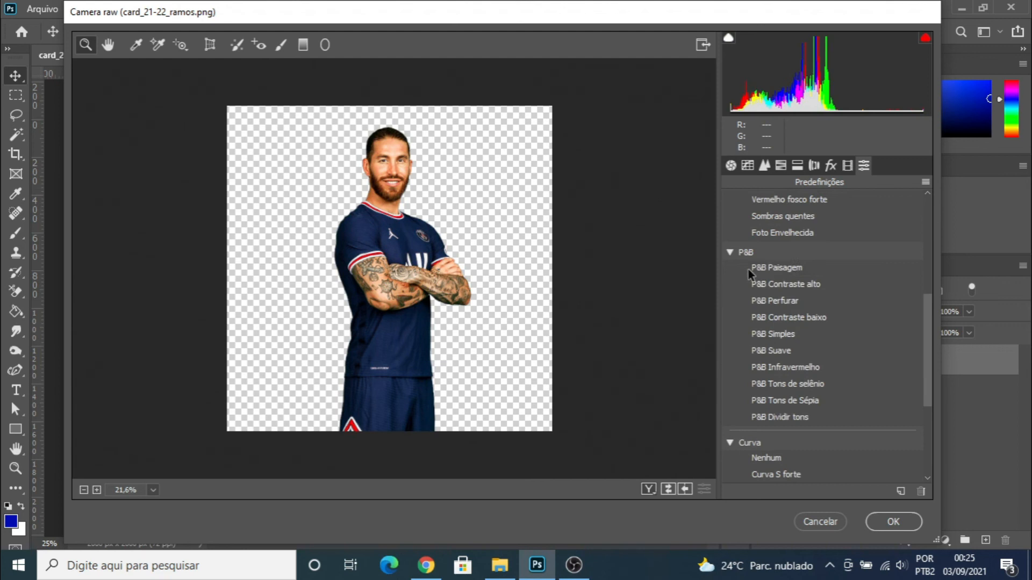
scroll(763, 374, "down", 4)
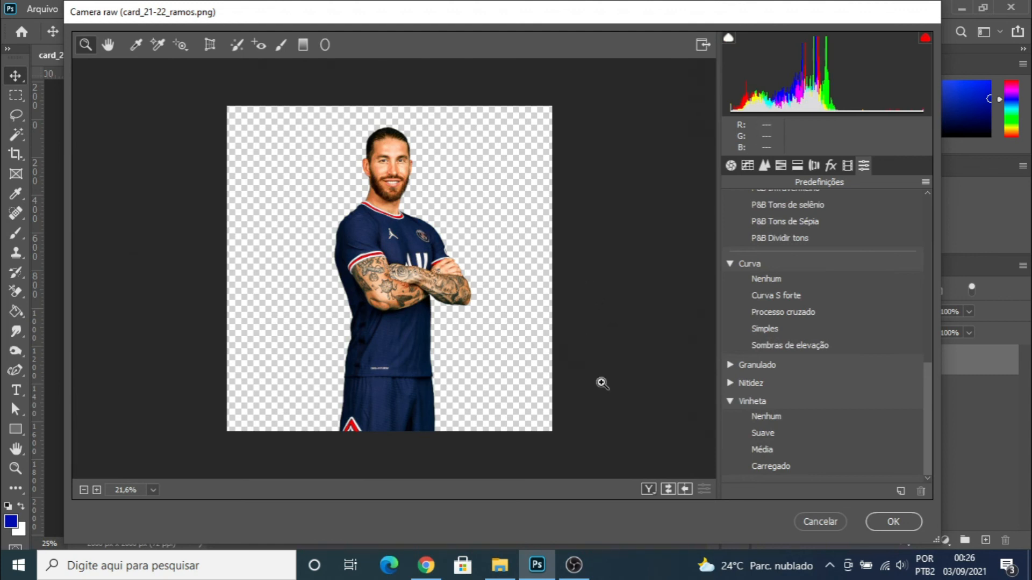
left_click(824, 523)
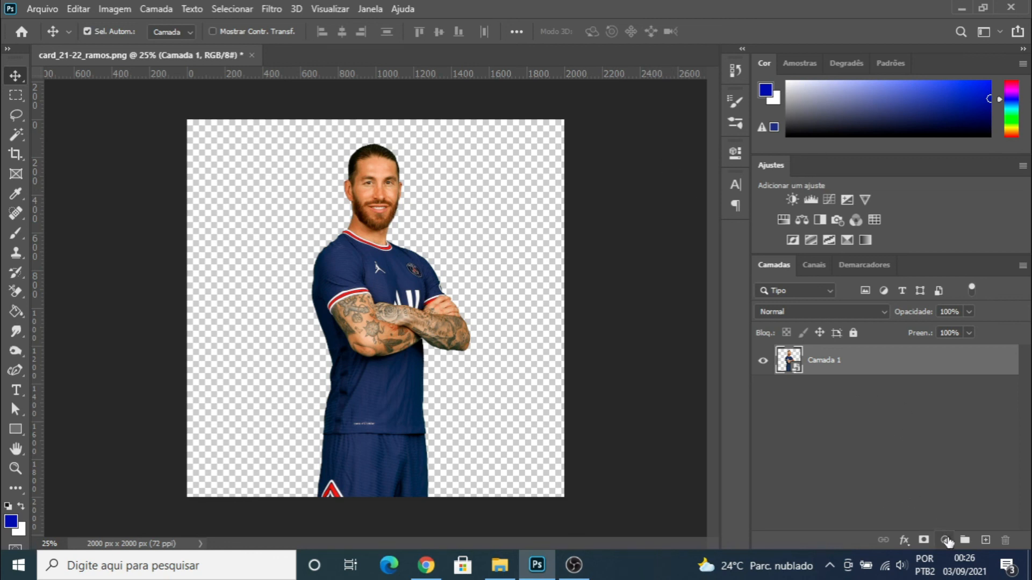
Step: Try a Curvas adjustment layer over the player, lowering the shadow point to 55/34 and raising the highlight point to 225/234
left_click(946, 540)
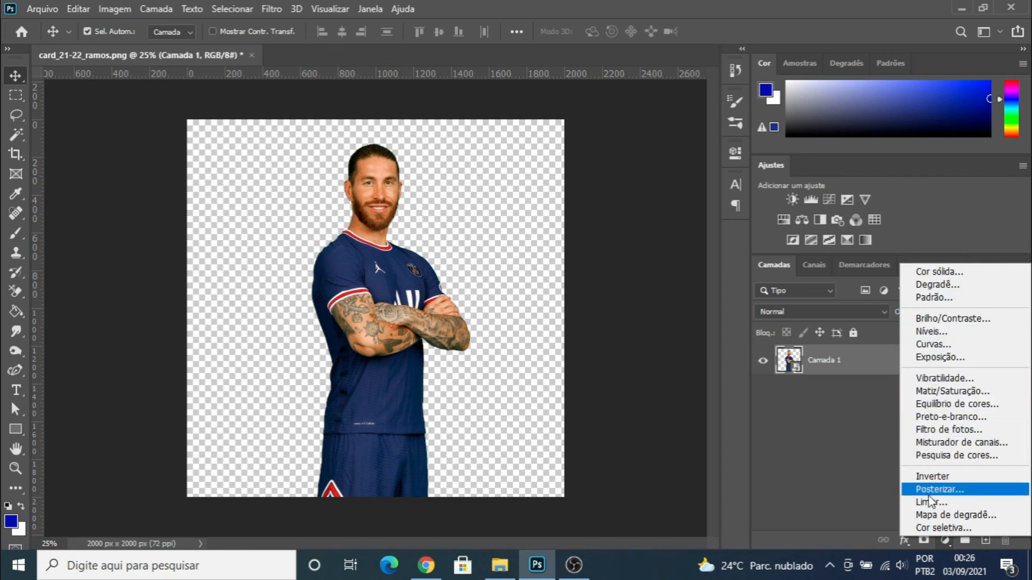
left_click(936, 344)
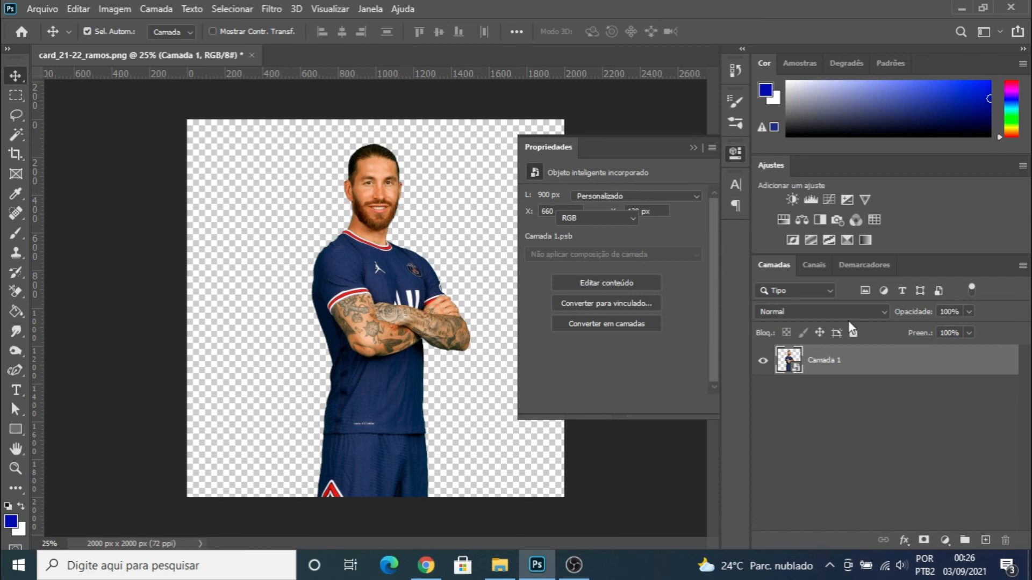
left_click(593, 330)
left_click(616, 307)
left_click(643, 280)
left_click(660, 263)
left_click(673, 251)
left_click_drag(593, 330, 599, 336)
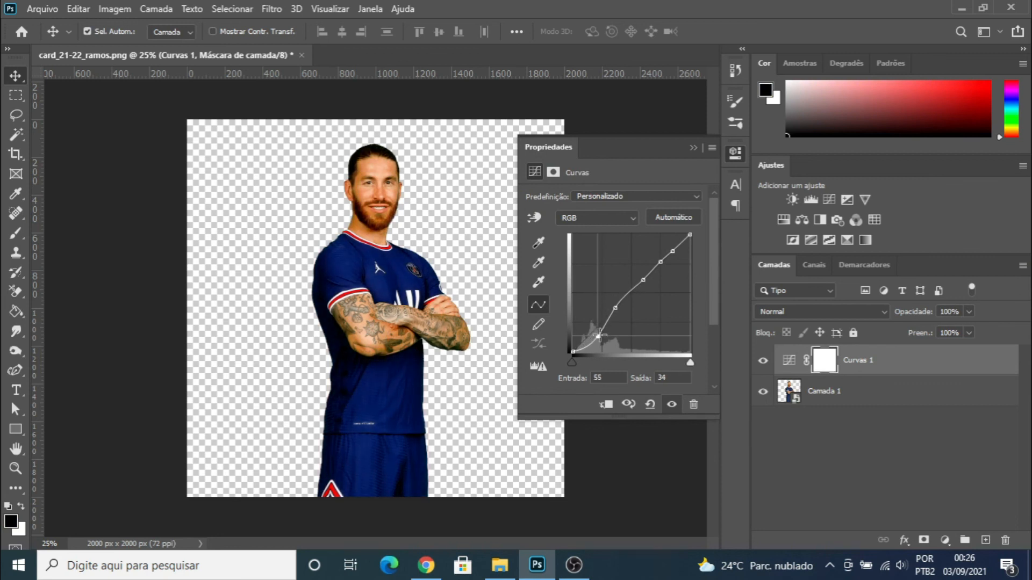
left_click_drag(644, 280, 676, 245)
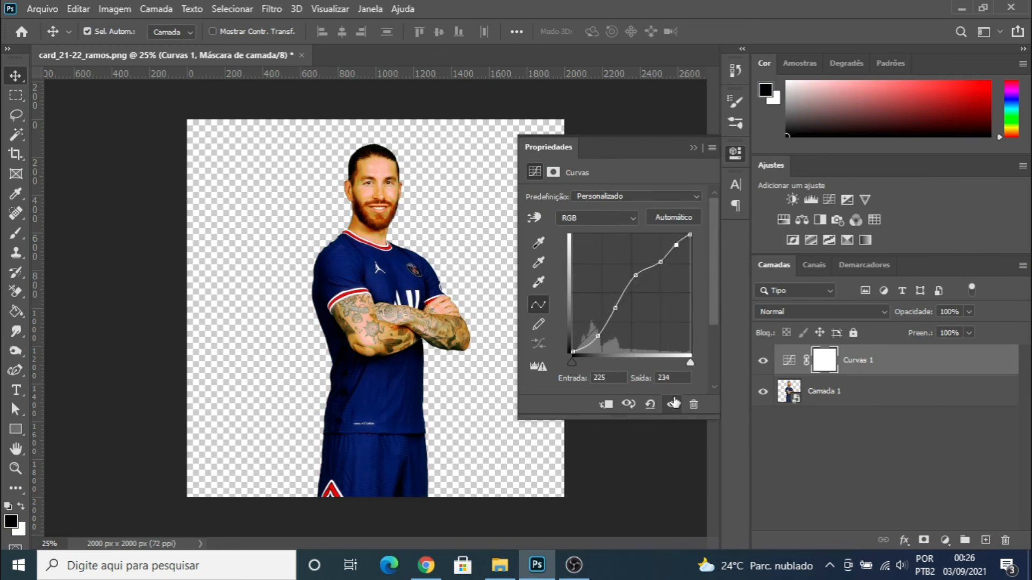
Step: Delete the Curvas adjustment layer and collapse the layer properties
left_click(694, 404)
left_click(467, 220)
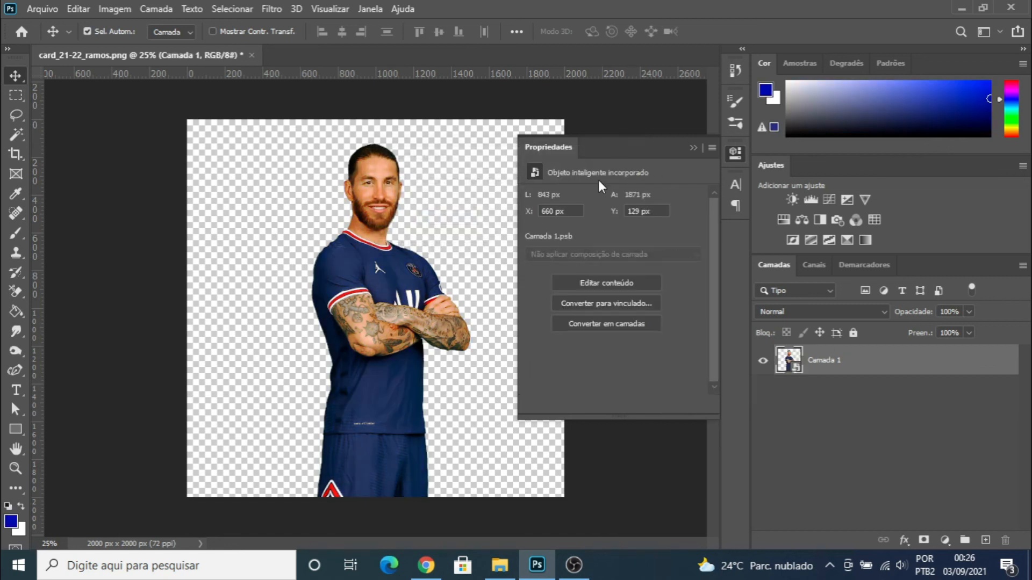
left_click(694, 147)
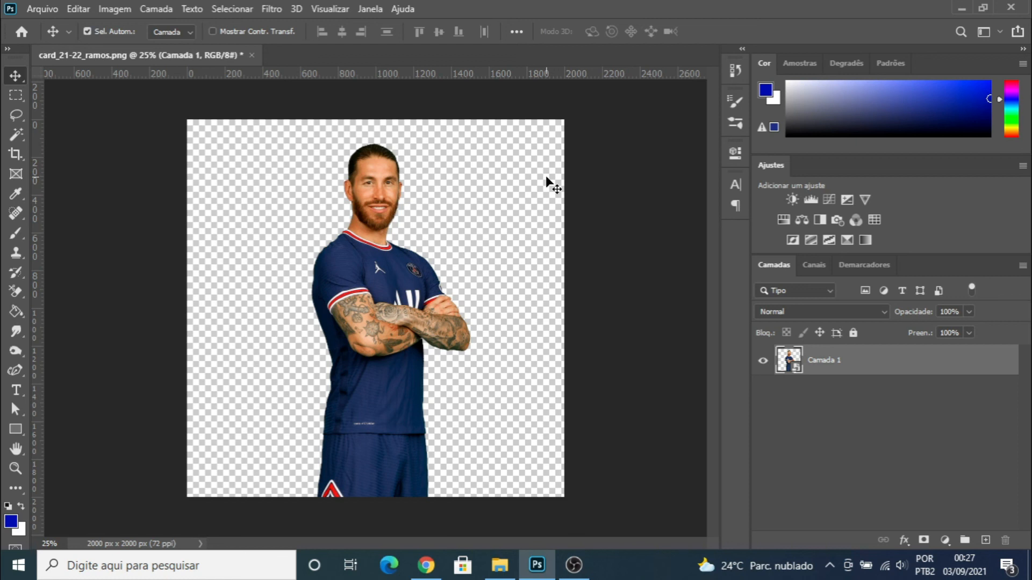
Step: Open the Flyer-PSG image from the Flyer PSG folder as a separate Photoshop document, keeping its embedded color profile
left_click(500, 565)
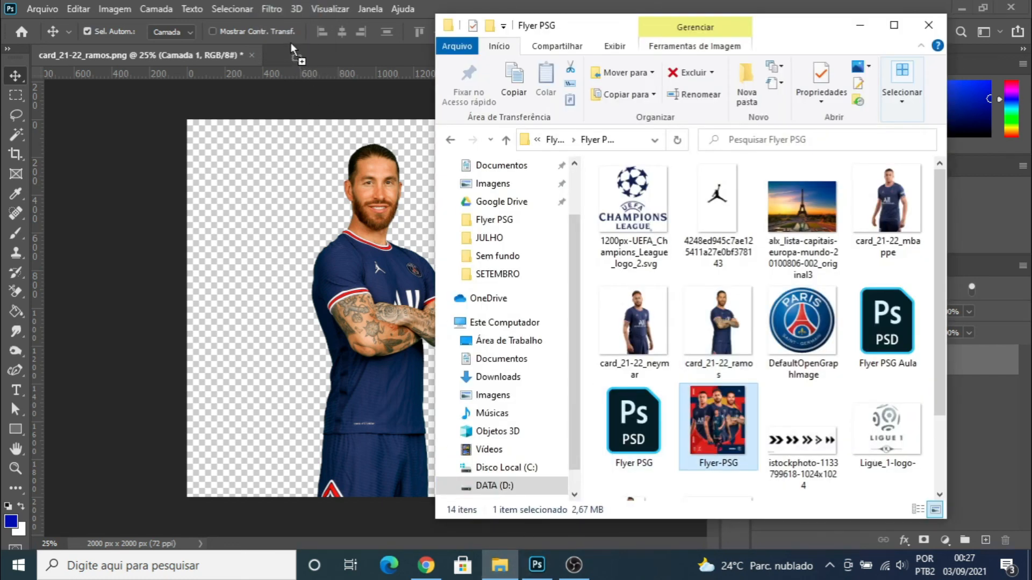
left_click(303, 47)
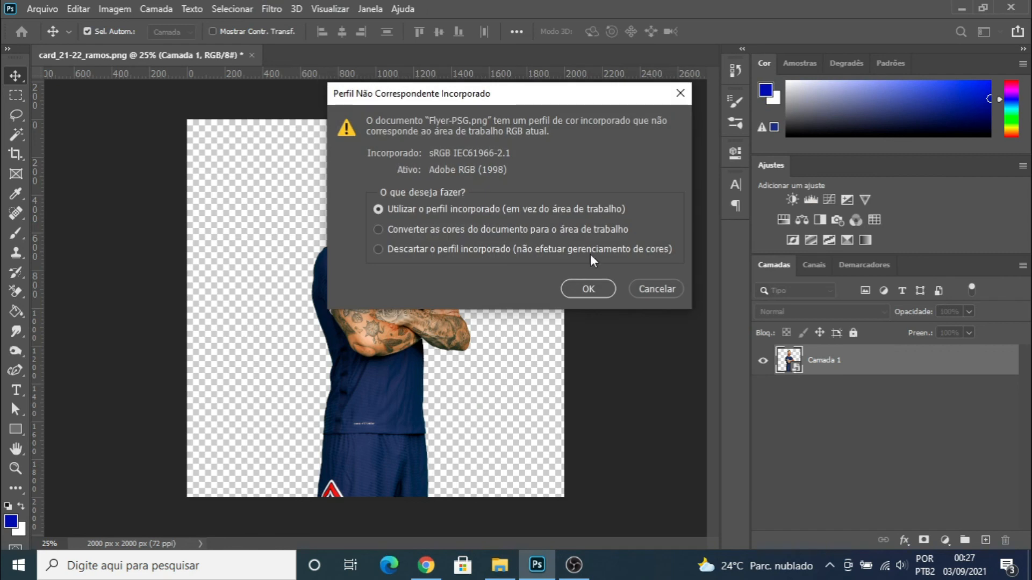
left_click(591, 288)
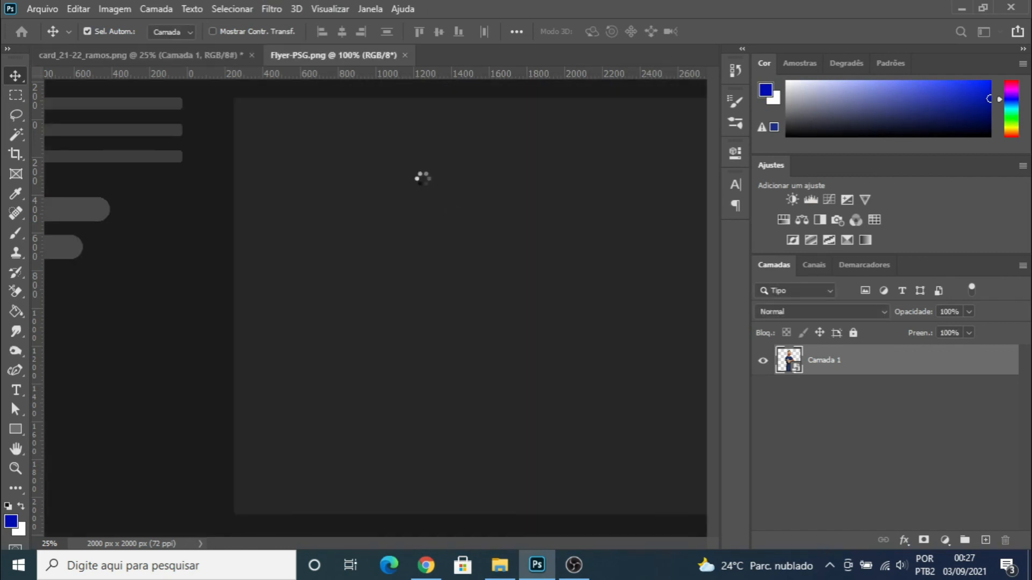